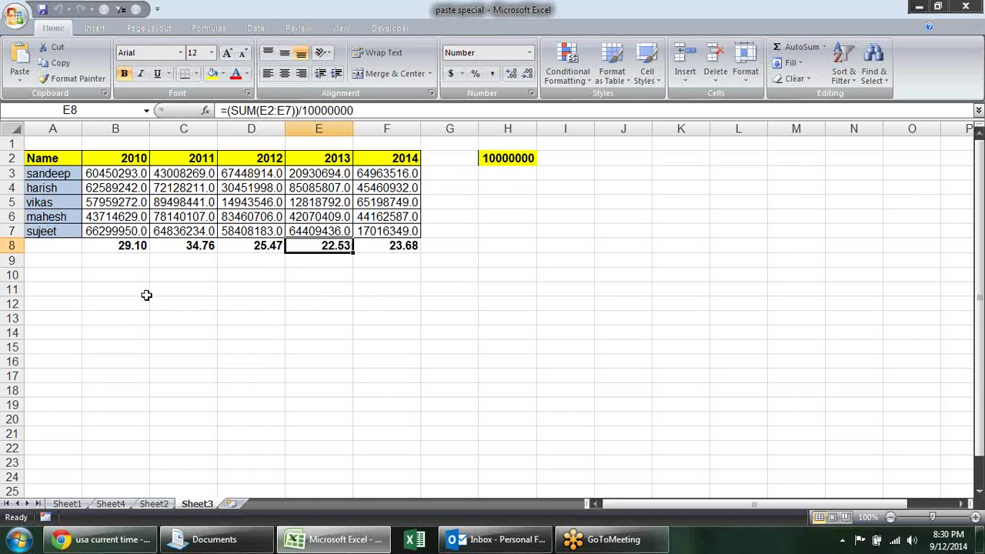
Inspect the 2010 total formula in B8, leaving its 29.10 result unchanged
left_click(130, 247)
double_click(131, 246)
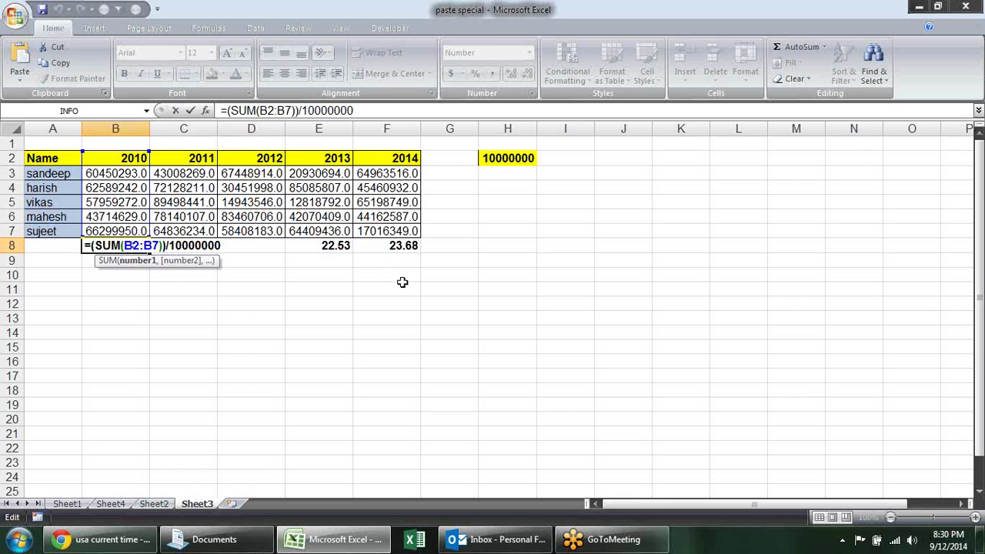
key("Escape")
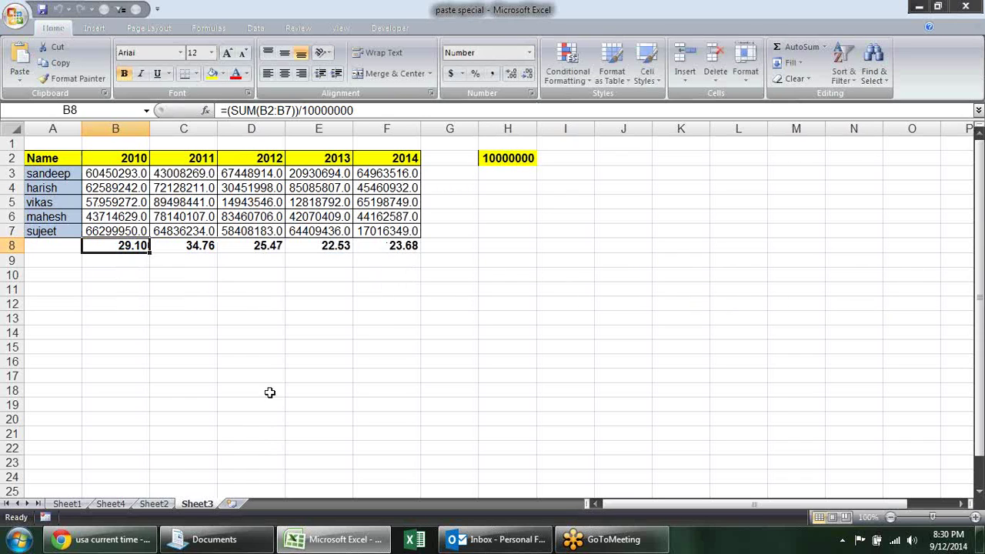
left_click(386, 350)
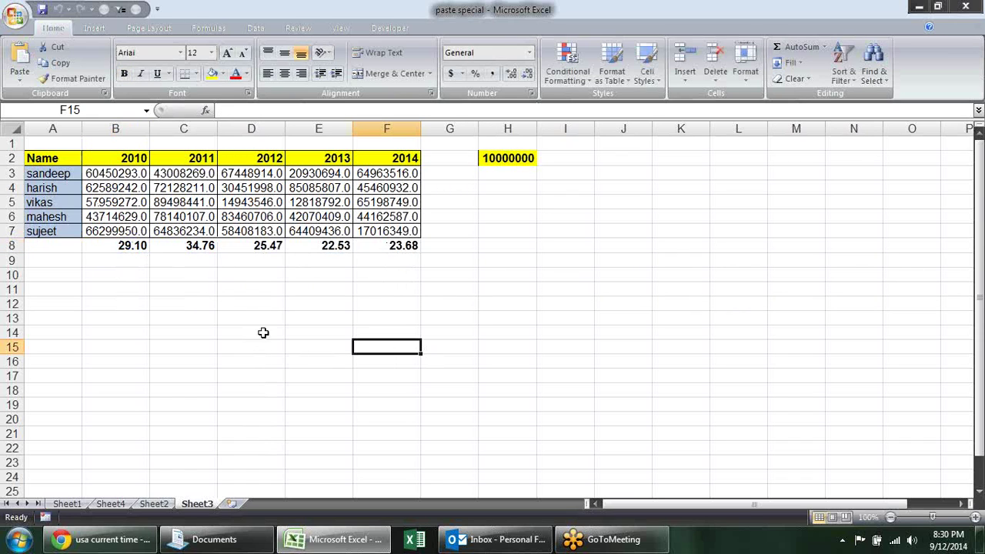
Clear the empty bordered grids in columns F to O on Sheet1
left_click(78, 503)
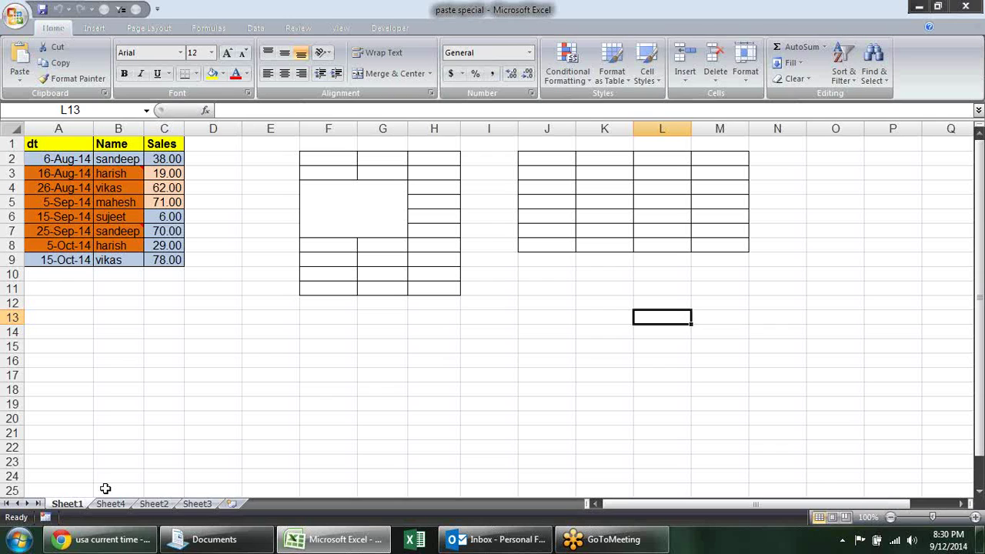
left_click(308, 388)
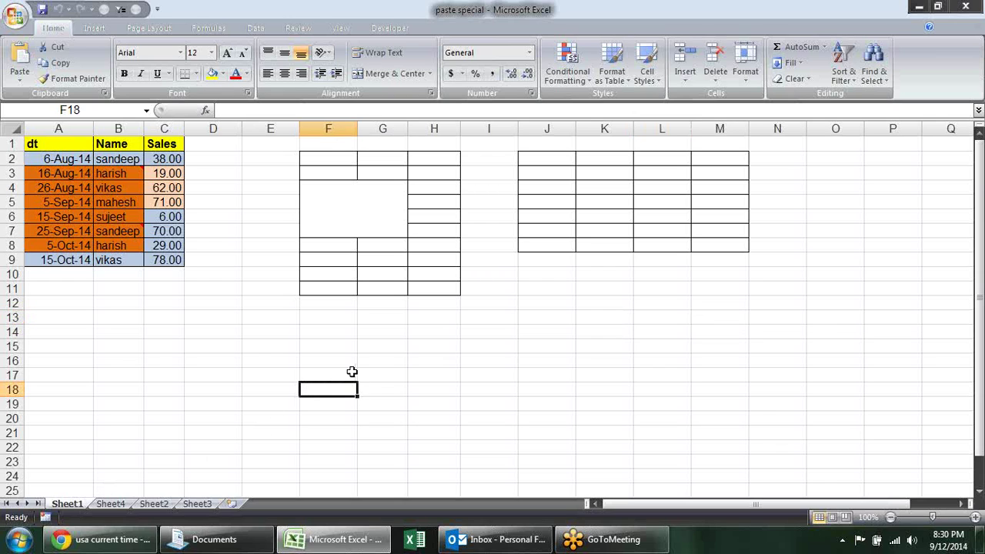
left_click_drag(328, 143, 723, 259)
key("ctrl+z")
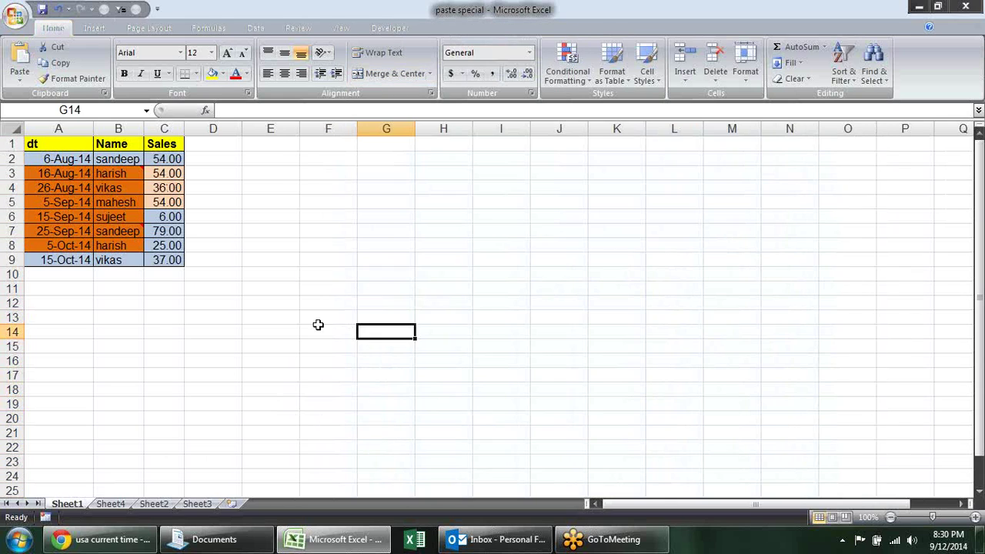
Fill the date/Name cells A3:B8 and the Sales cells C3:C6 light blue
left_click(245, 190)
left_click_drag(72, 169, 131, 245)
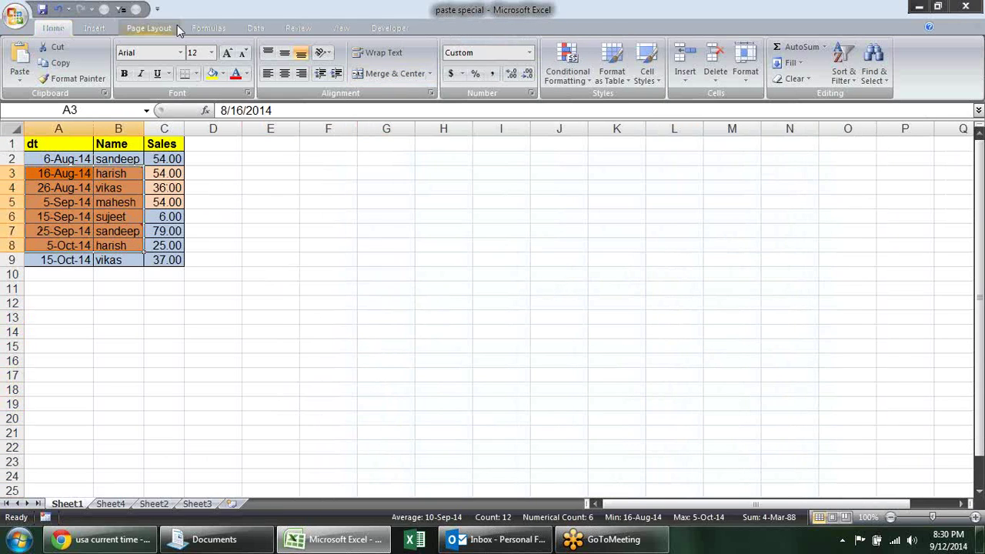
left_click(221, 73)
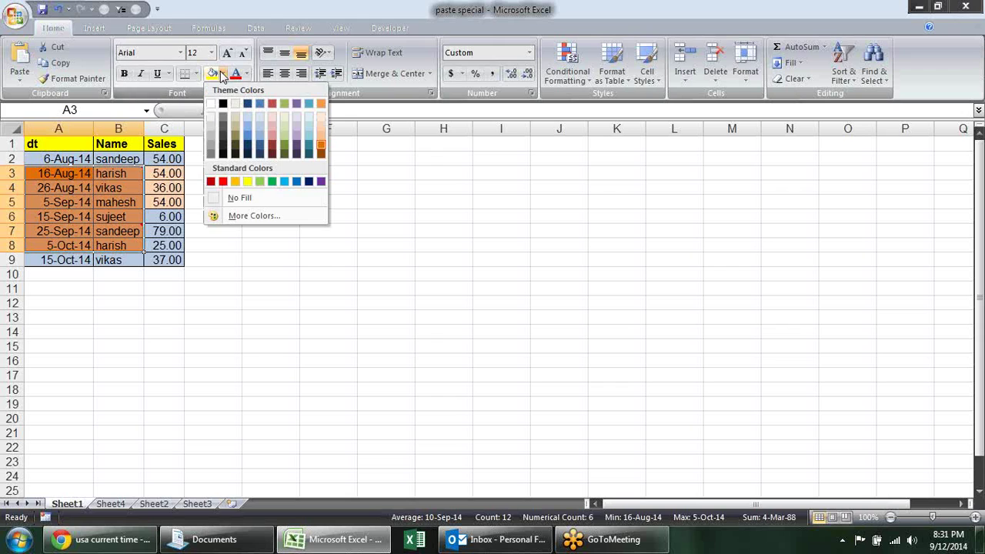
left_click(259, 124)
left_click(438, 254)
left_click_drag(166, 173, 165, 217)
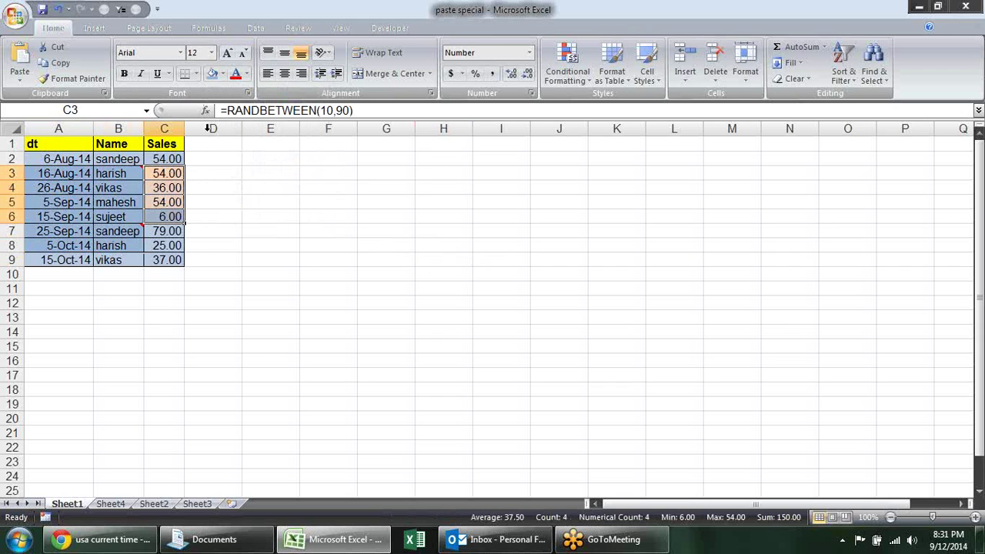
left_click(219, 74)
Copy the whole dt/Name/Sales table A1:C9
left_click(338, 147)
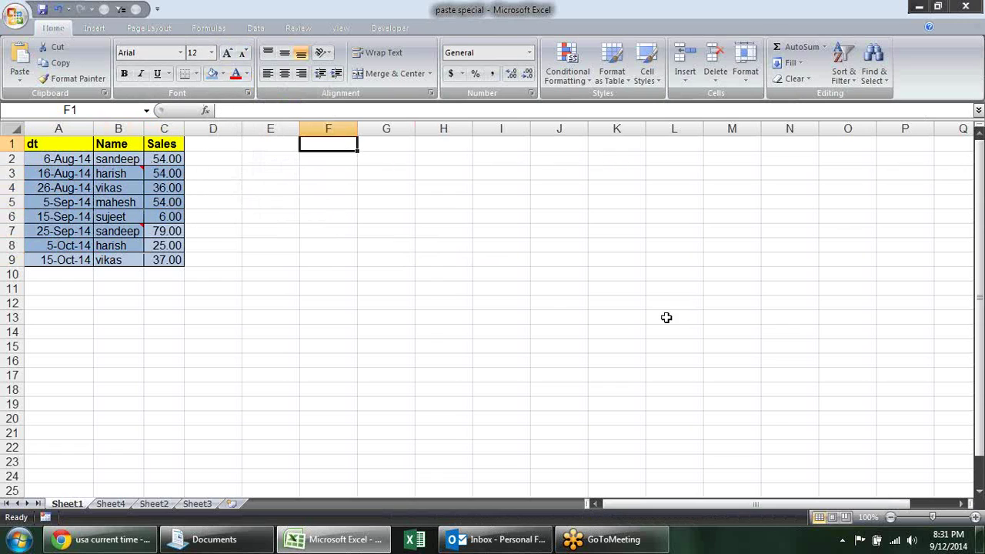
left_click_drag(77, 143, 179, 260)
key("ctrl+c")
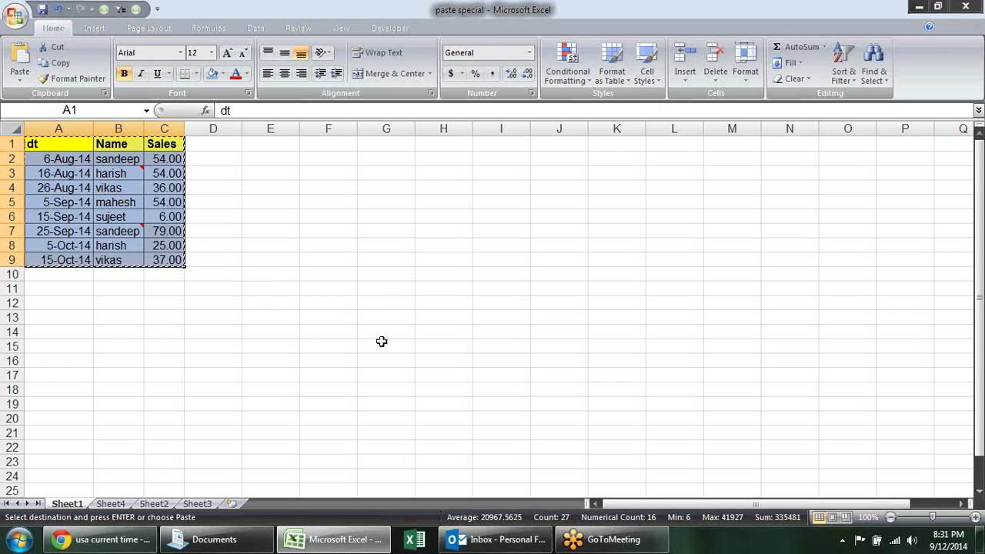
Paste Special the copied table at F2 with Transpose, turning dt, Name, Sales into rows
right_click(332, 159)
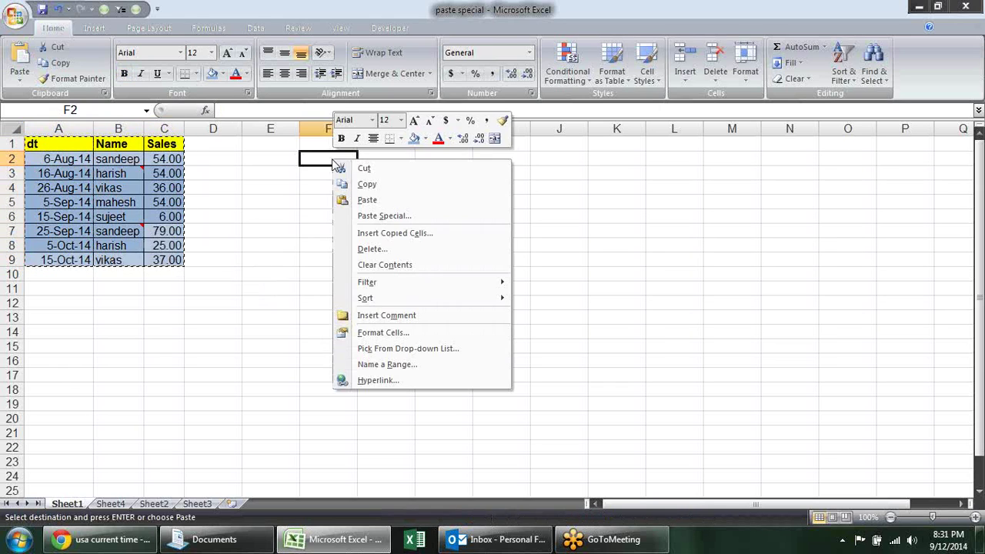
left_click(369, 222)
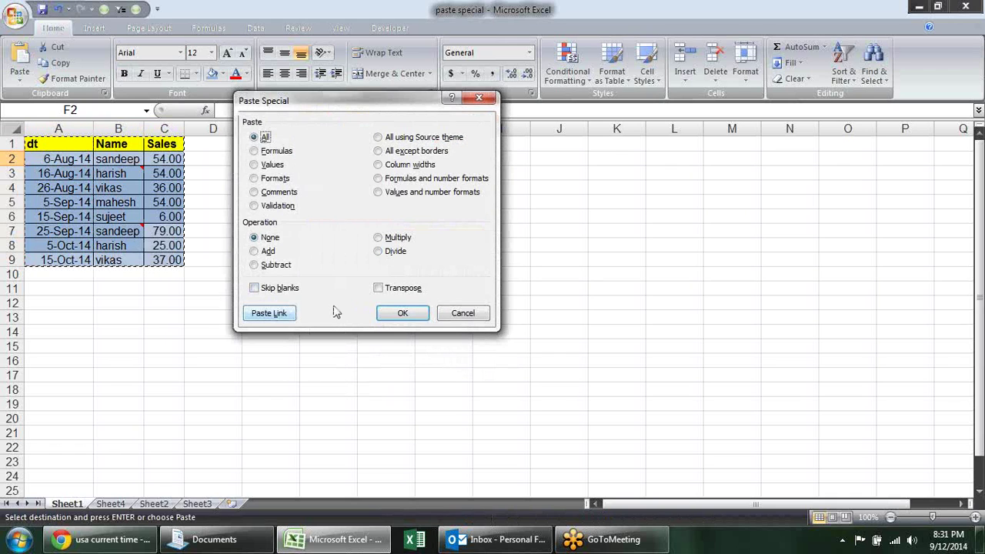
left_click(402, 294)
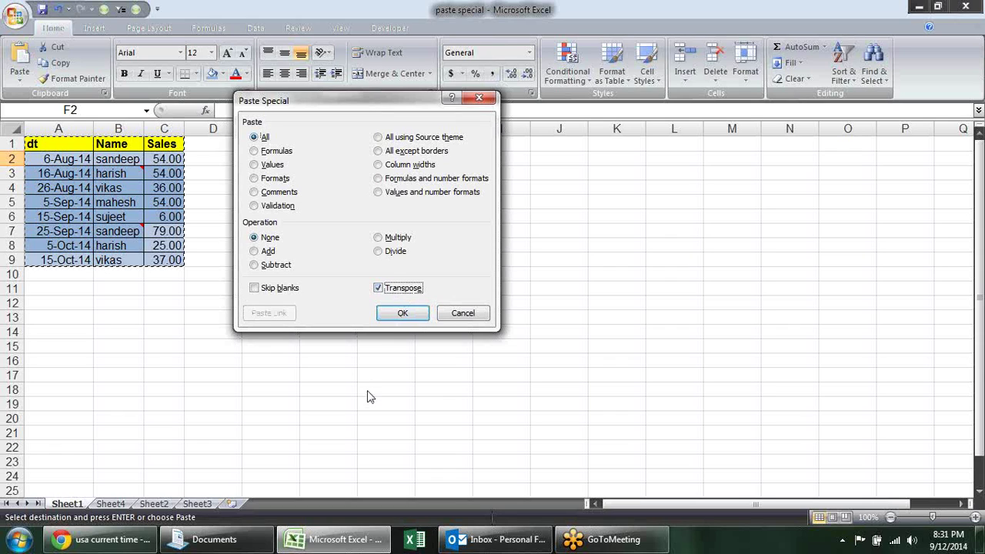
left_click(402, 314)
left_click(409, 320)
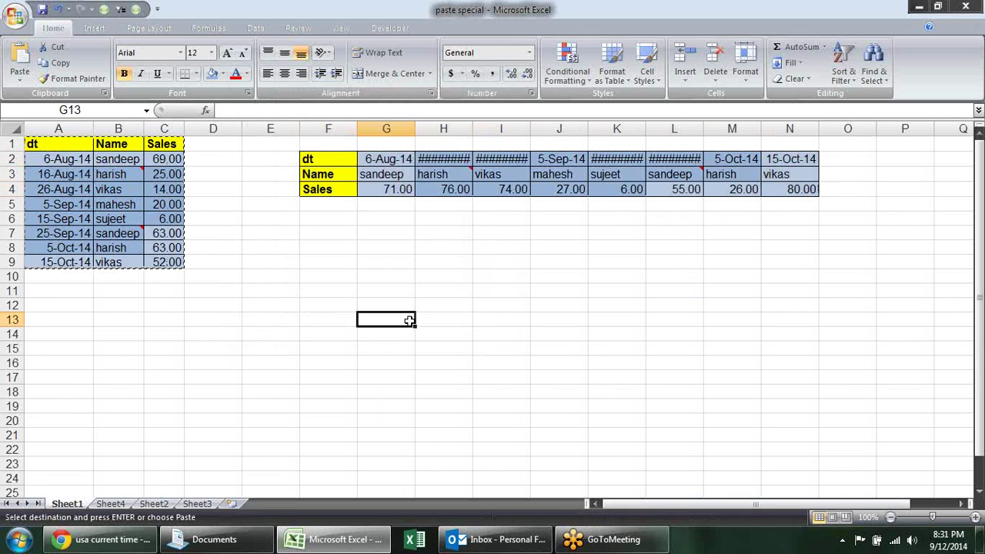
Compare the names in the original column B with the transposed names in row 3
left_click_drag(69, 146, 173, 143)
left_click_drag(333, 157, 345, 190)
left_click(398, 174)
left_click(451, 170)
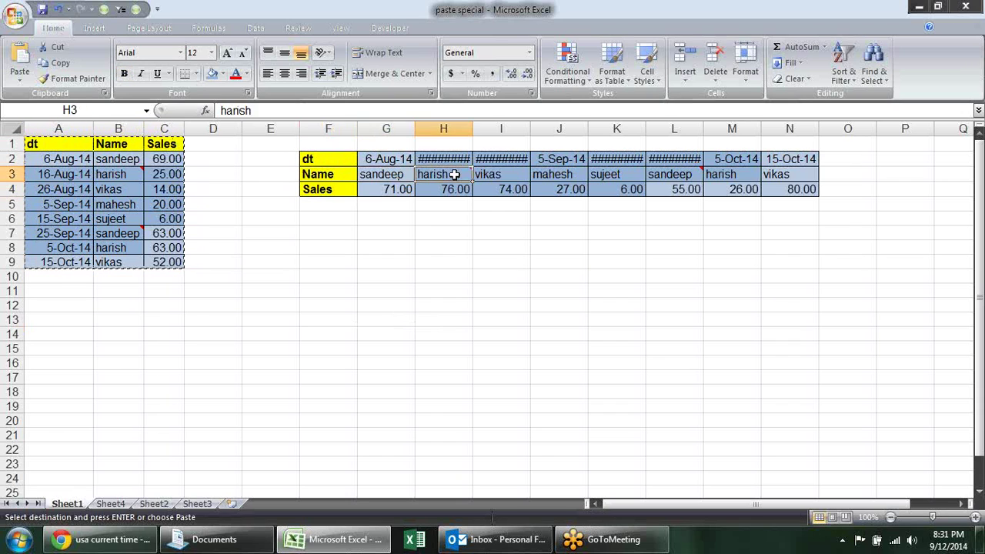
left_click(501, 172)
left_click_drag(108, 158, 132, 272)
Cancel the old copy and copy the transposed block F2:N4
key("Escape")
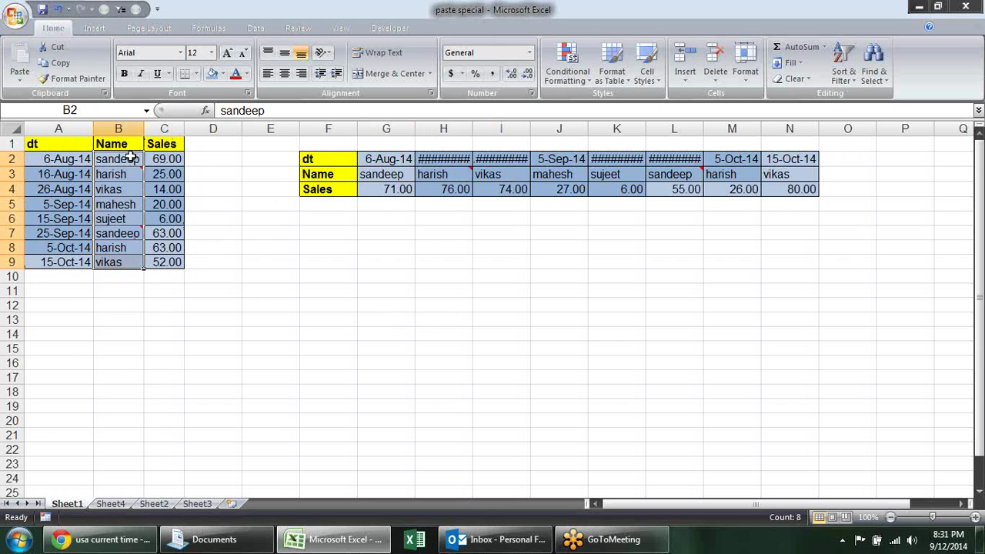
left_click_drag(128, 143, 131, 260)
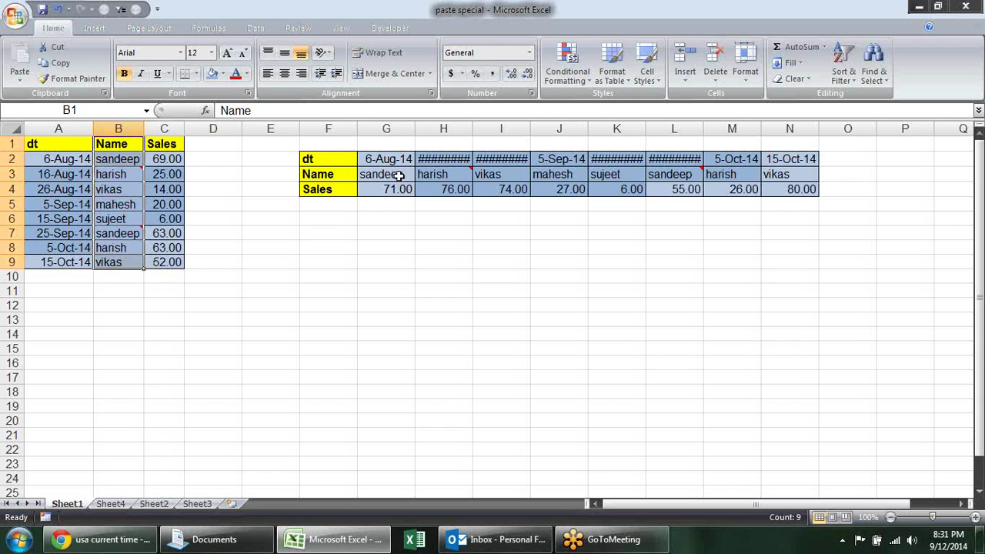
left_click_drag(383, 174, 800, 176)
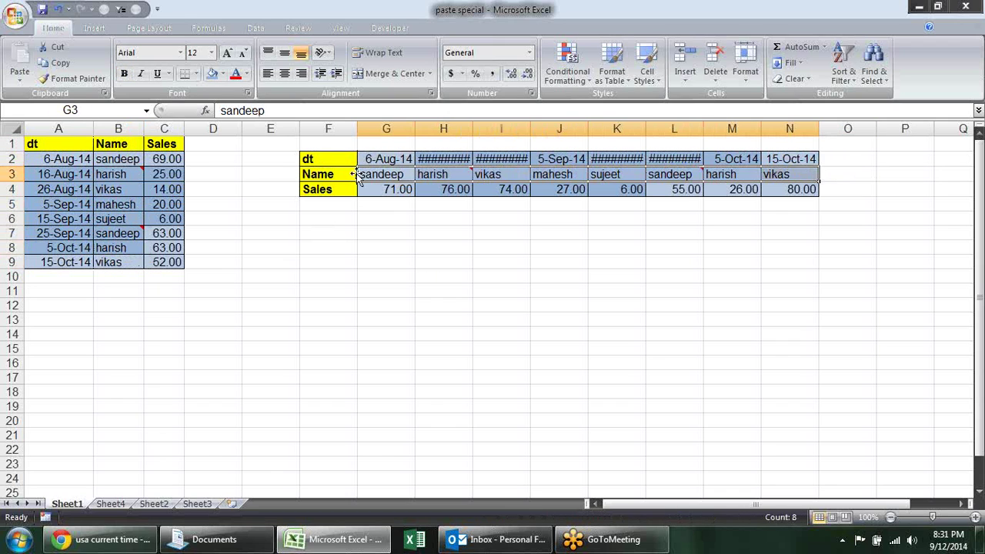
left_click_drag(334, 158, 811, 197)
key("ctrl+c")
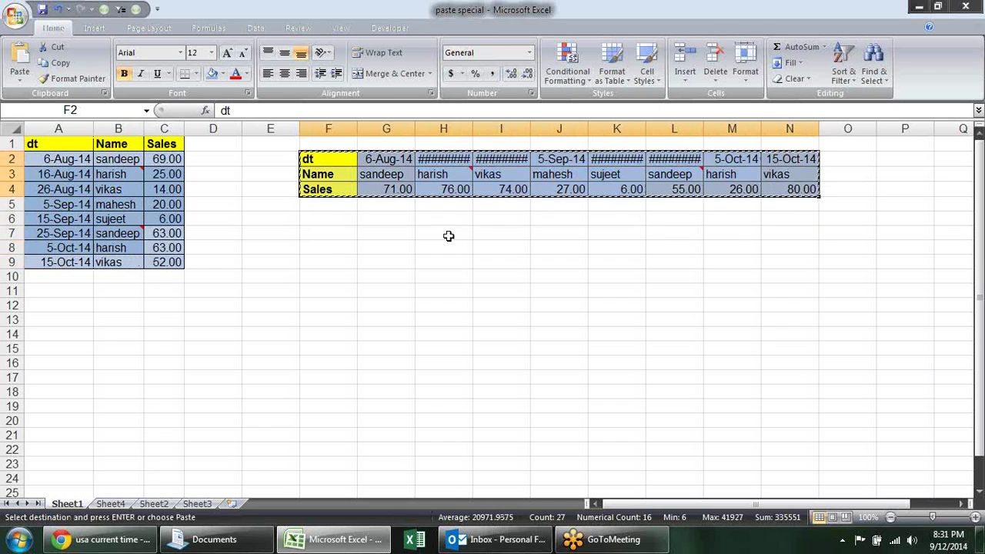
Paste the row-wise block transposed back into columns at F8, widening column F for the dates
right_click(334, 248)
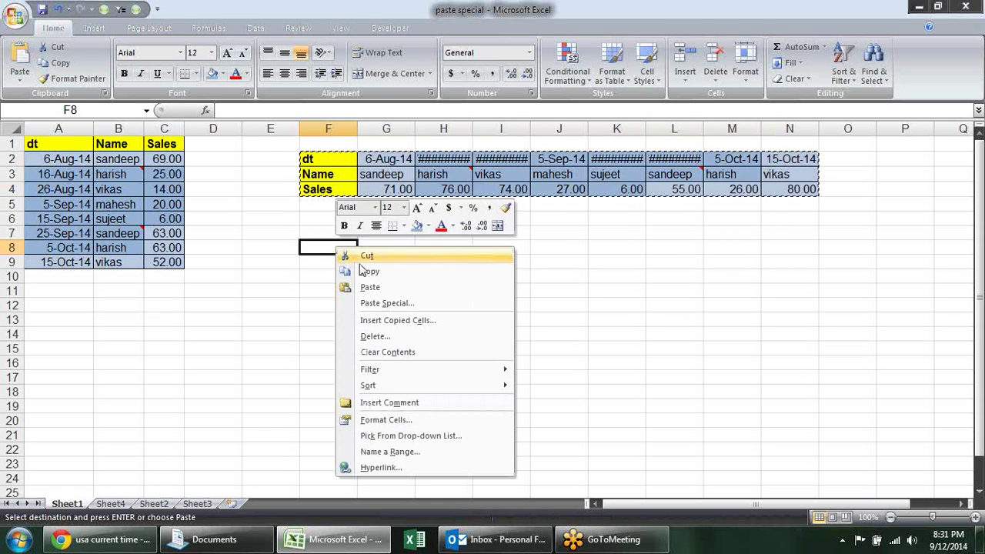
left_click(366, 306)
left_click(400, 369)
left_click(406, 393)
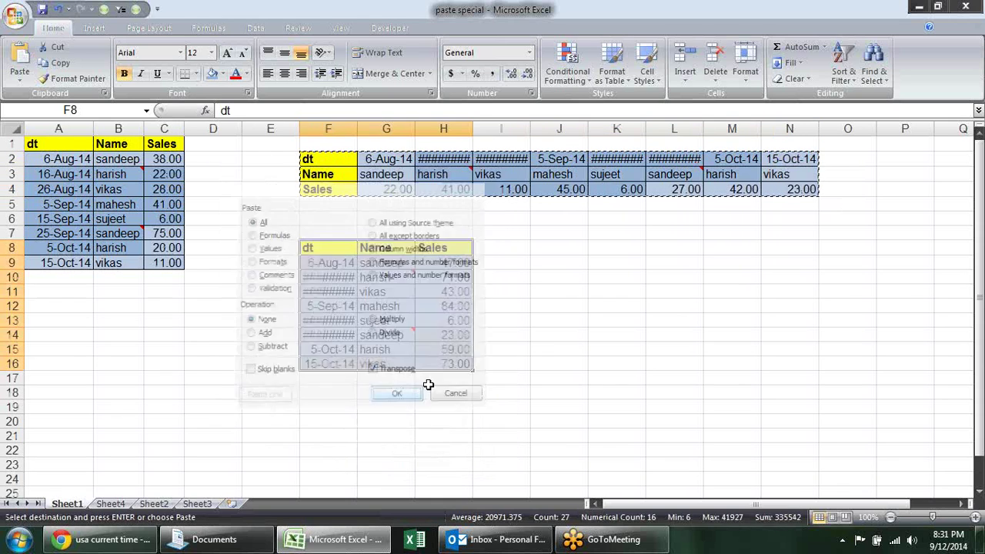
double_click(356, 127)
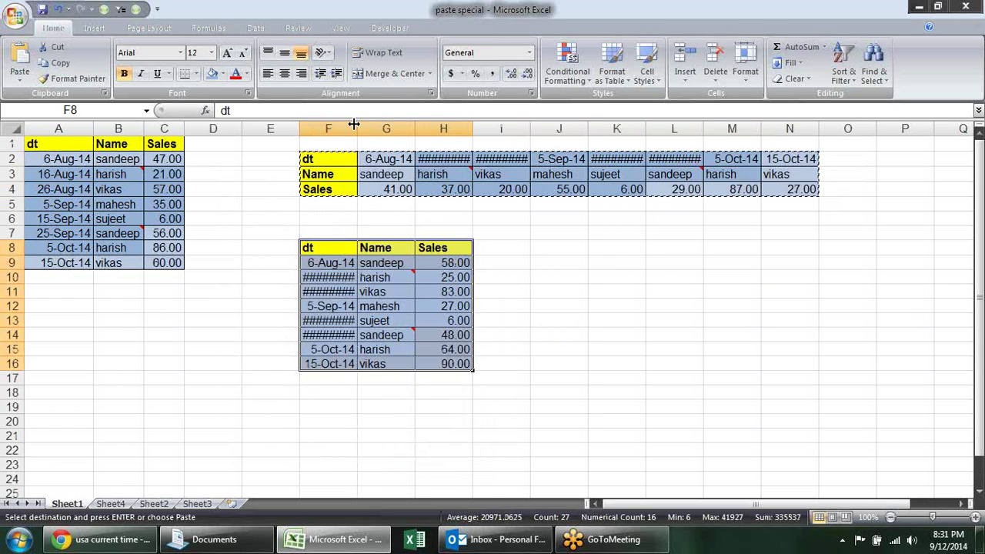
left_click(598, 260)
Empty F8:H16 and redo the transposed Paste Special at F8
key("Escape")
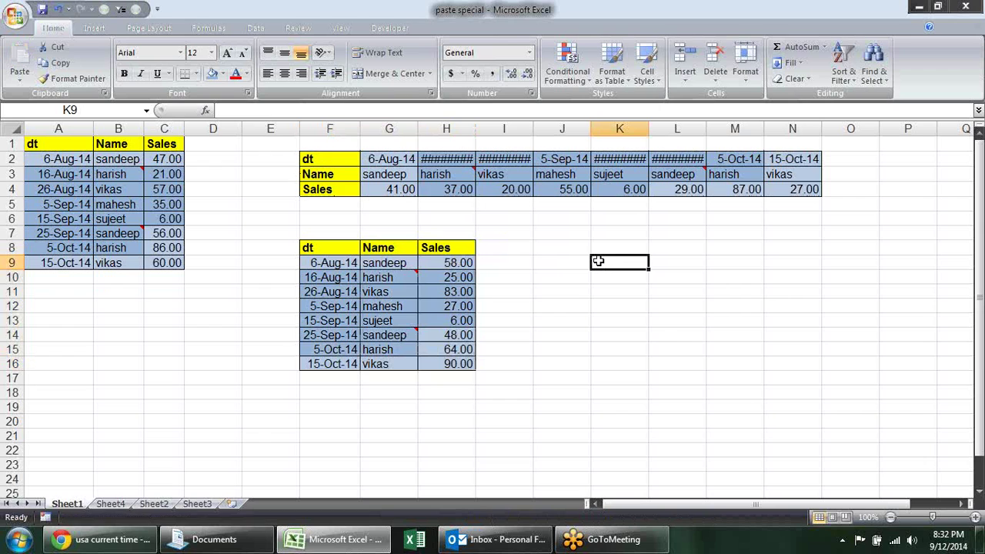
left_click(346, 243)
key("ctrl+a")
key("ctrl+z")
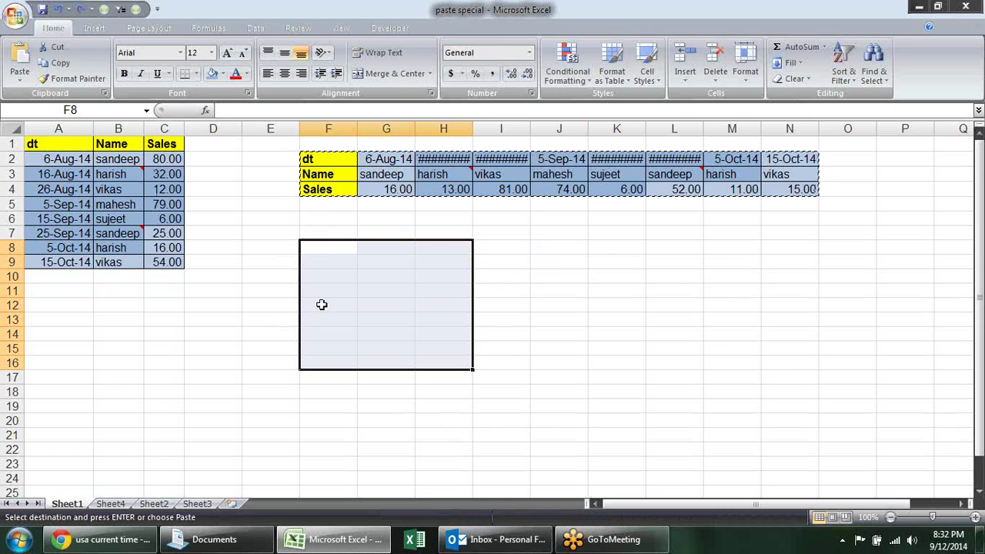
right_click(320, 255)
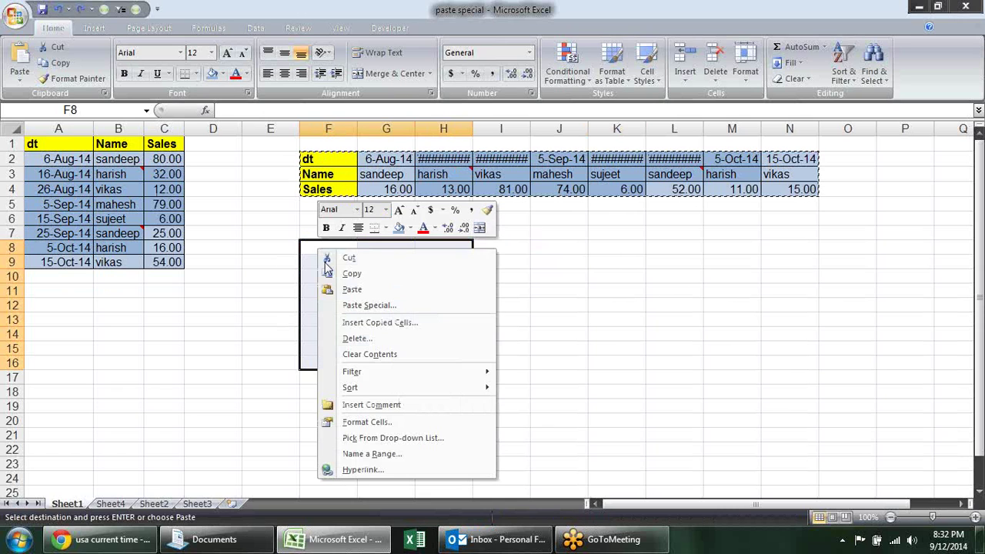
left_click(387, 305)
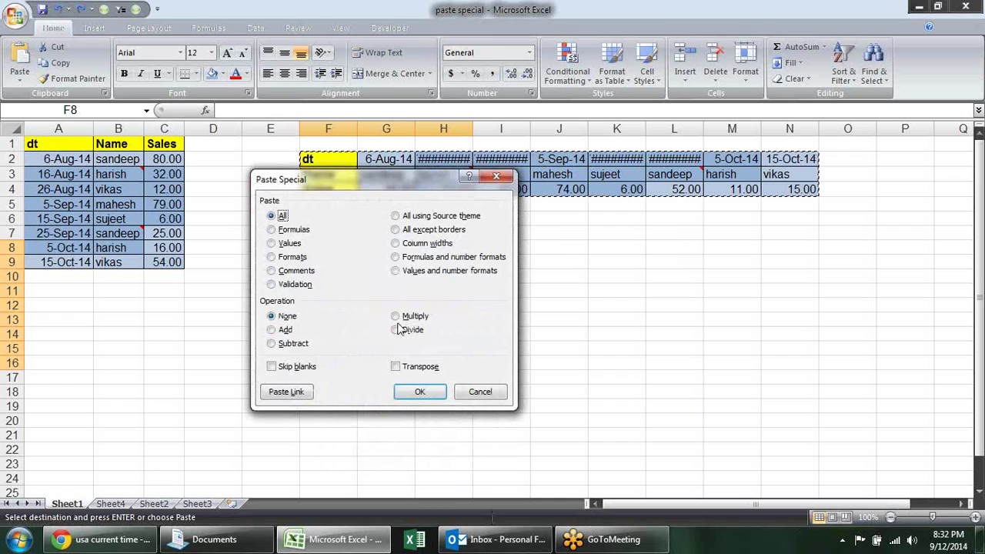
left_click(416, 369)
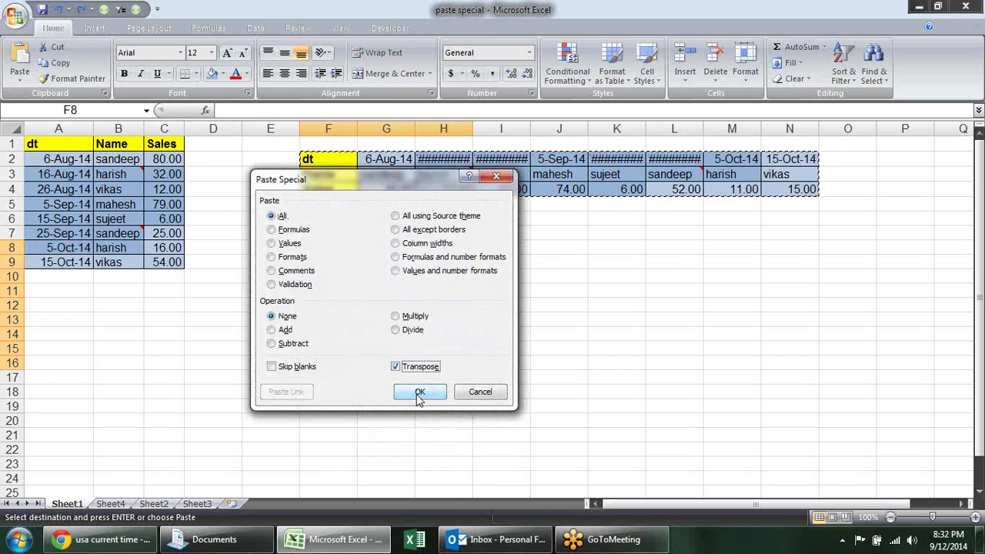
left_click(420, 393)
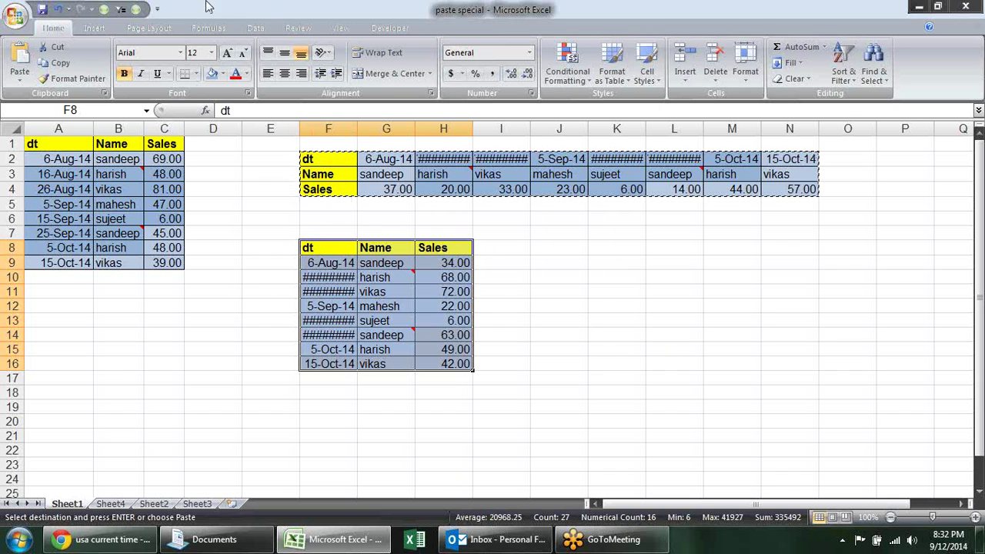
Clear the contents of columns F through O
mouse_move(327, 128)
left_mouse_down()
mouse_move(831, 134)
mouse_move(326, 146)
left_mouse_up()
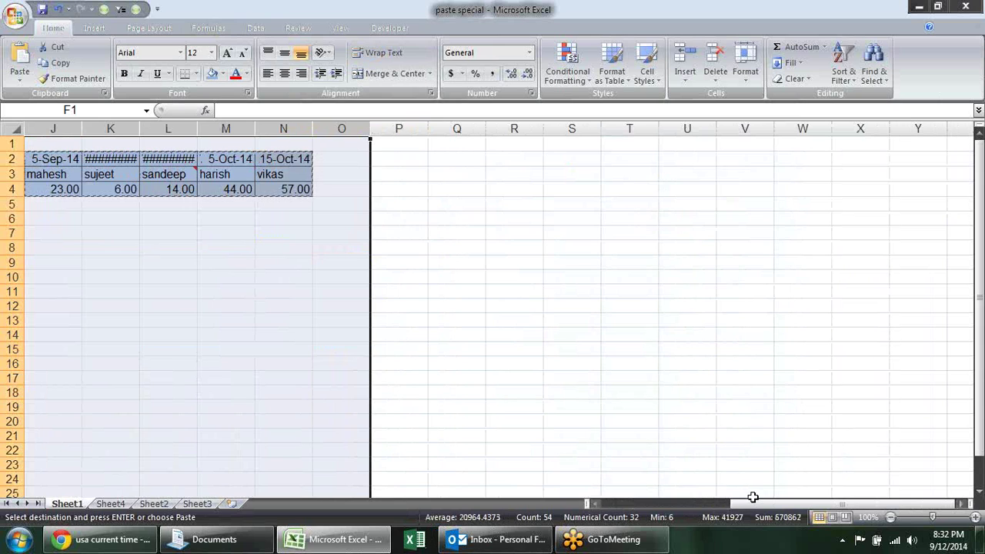
left_click_drag(754, 503, 551, 501)
key("alt+e")
key("d")
left_click(443, 302)
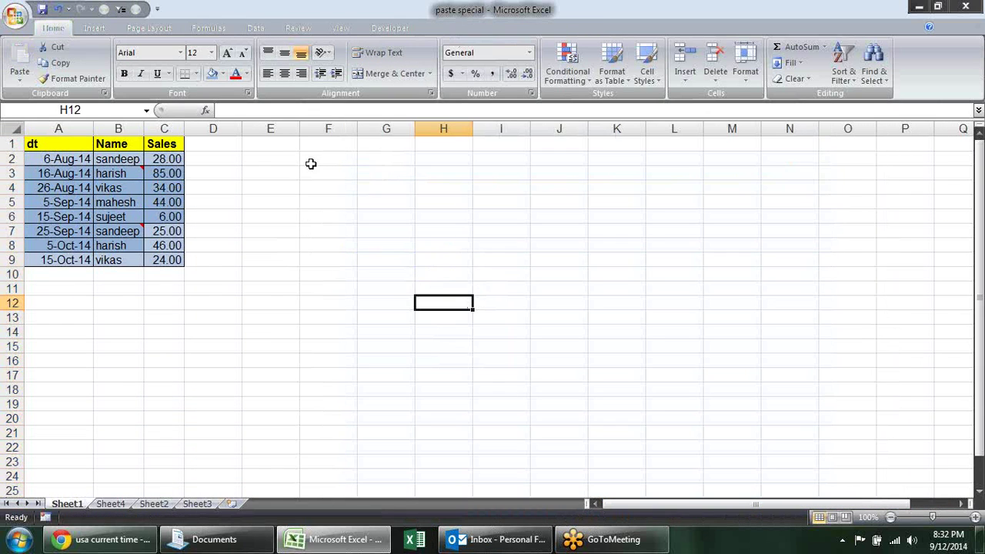
On Sheet4, check the existing Sales values in column B and the partly filled column C
left_click(121, 502)
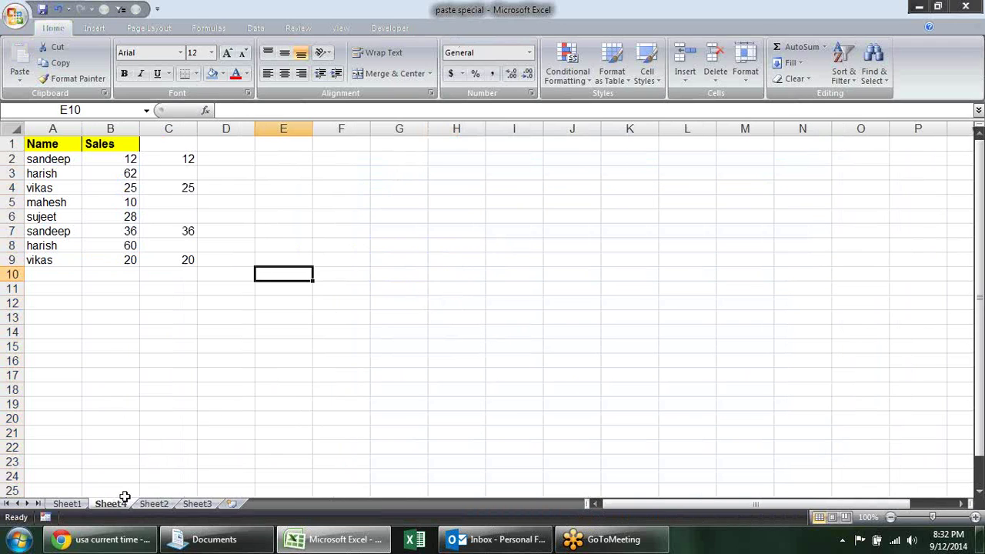
left_click(178, 190)
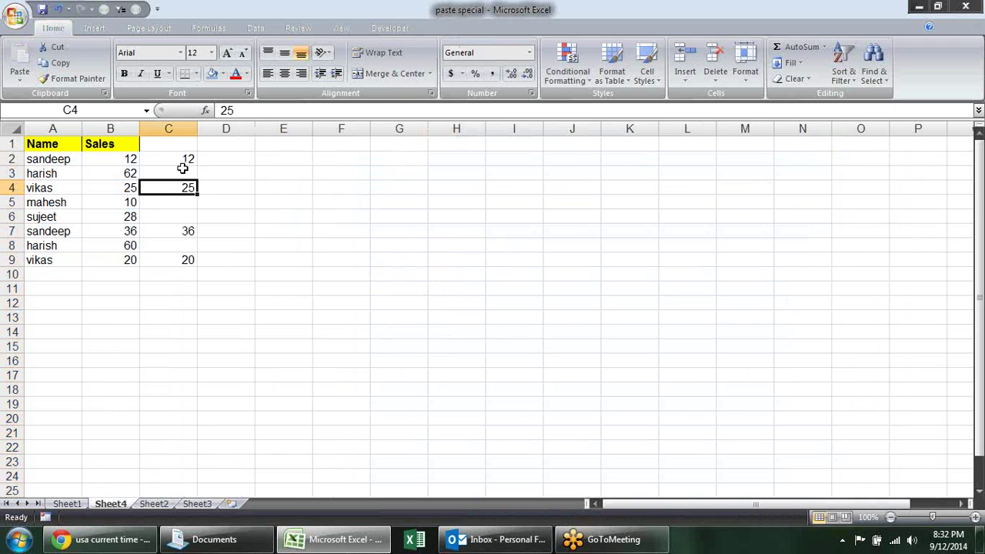
left_click(186, 173)
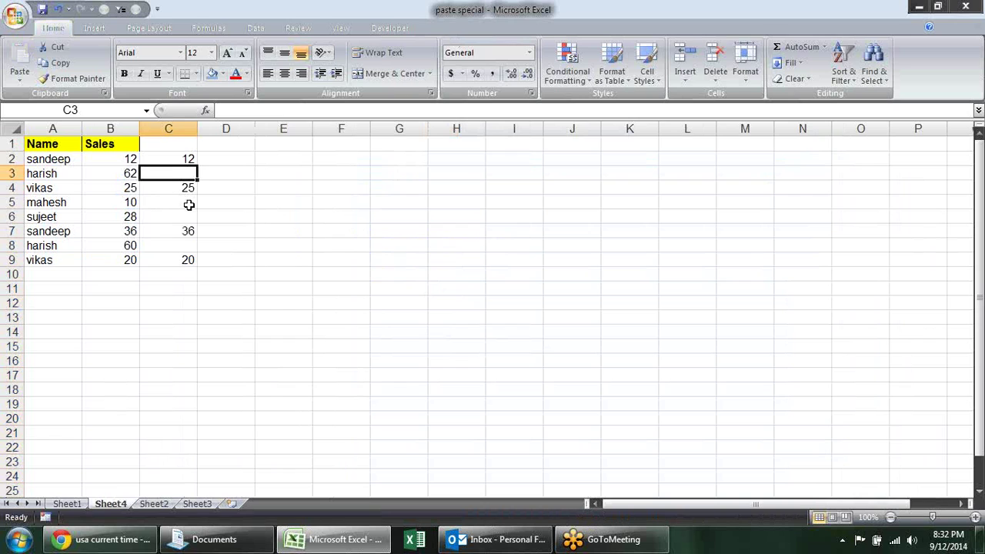
left_click(188, 204)
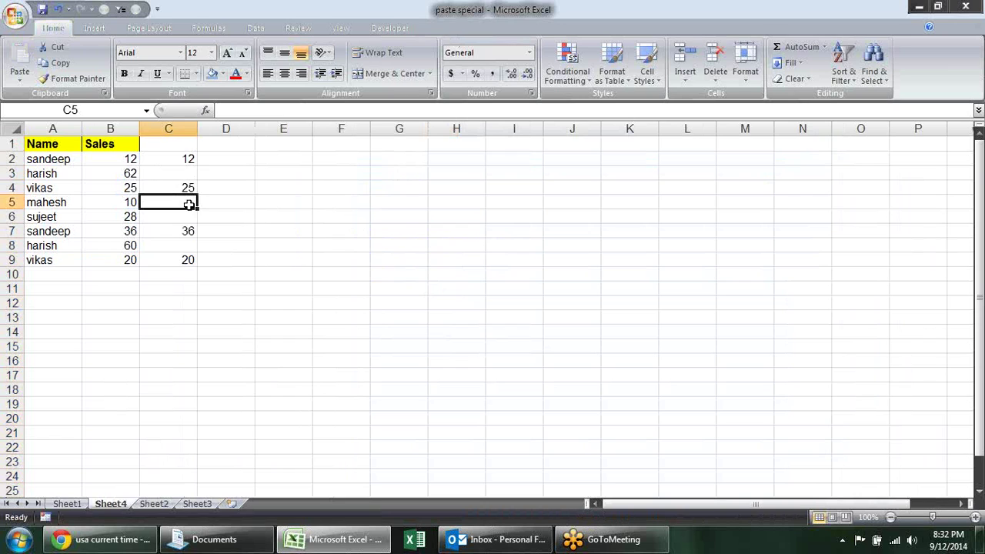
left_click(183, 156)
left_click(125, 158)
left_click(189, 156)
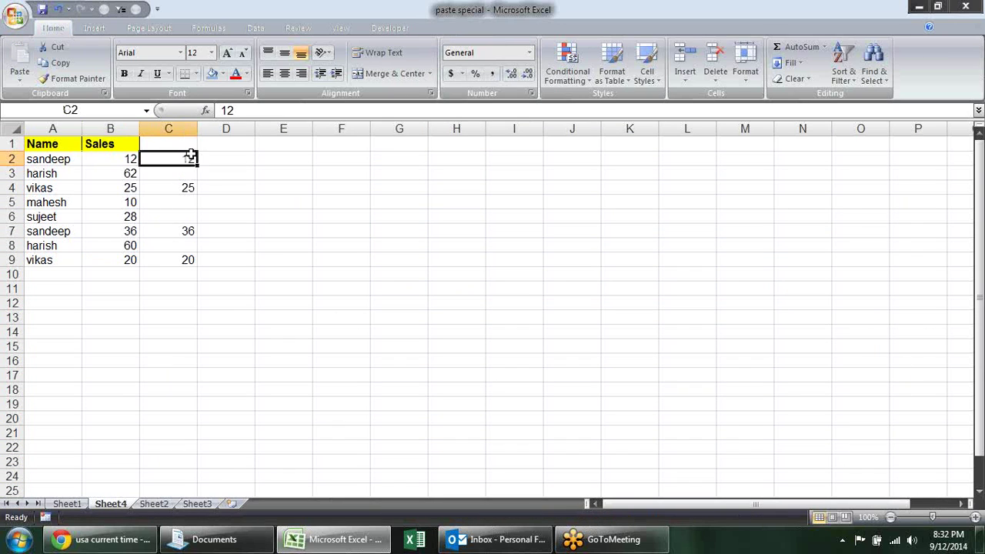
left_click_drag(184, 157, 188, 260)
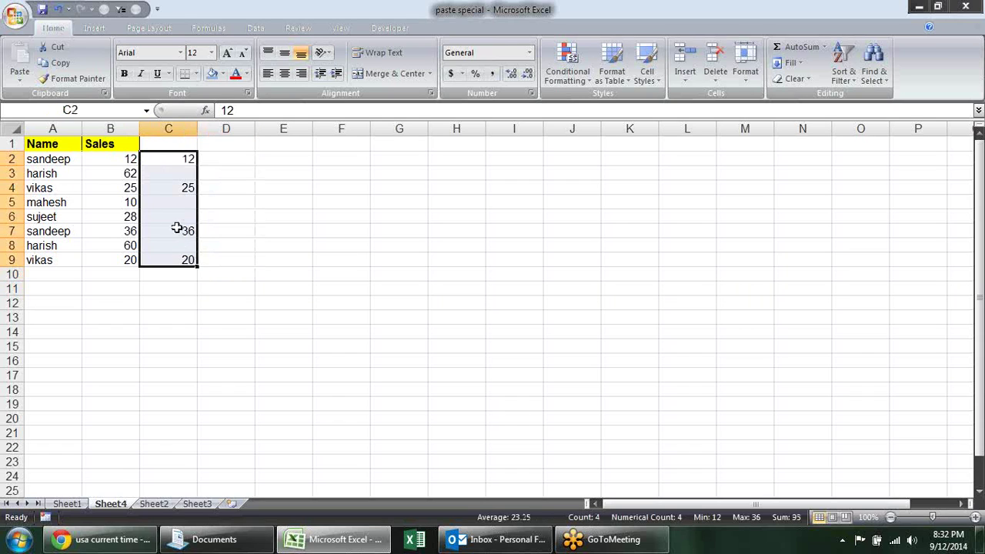
left_click(166, 163)
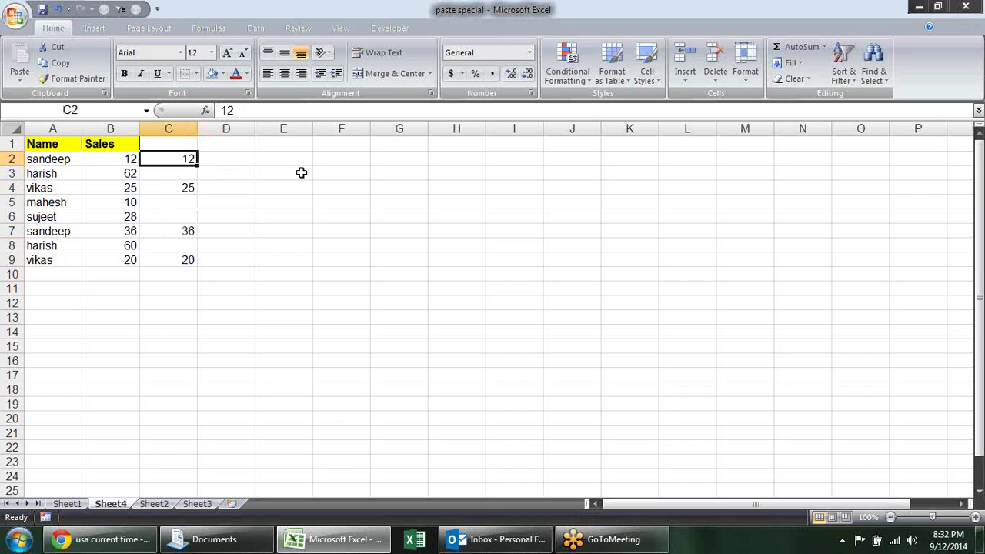
Enter 65, 35, 70 and 50 into C2, C4, C7 and C9
type("65")
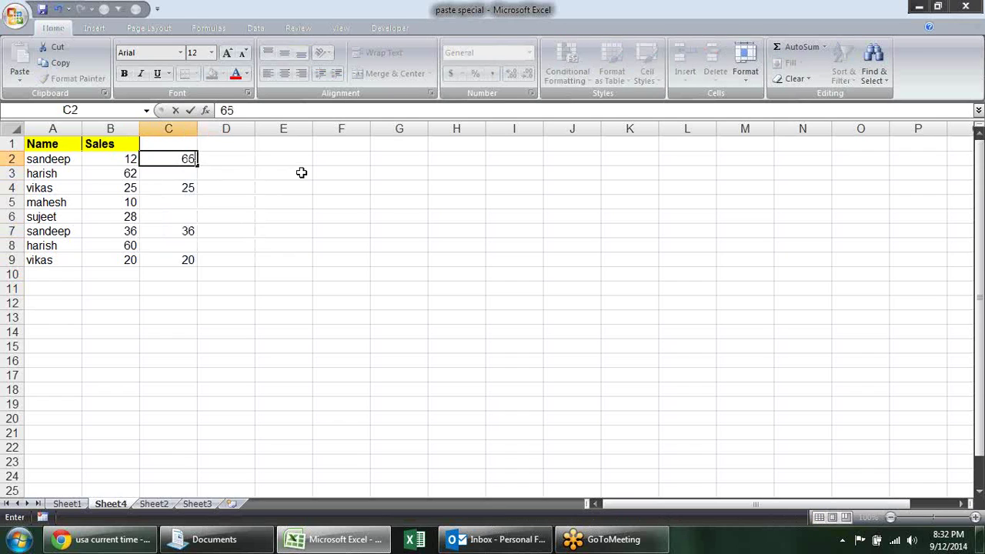
key("Return")
key("Return")
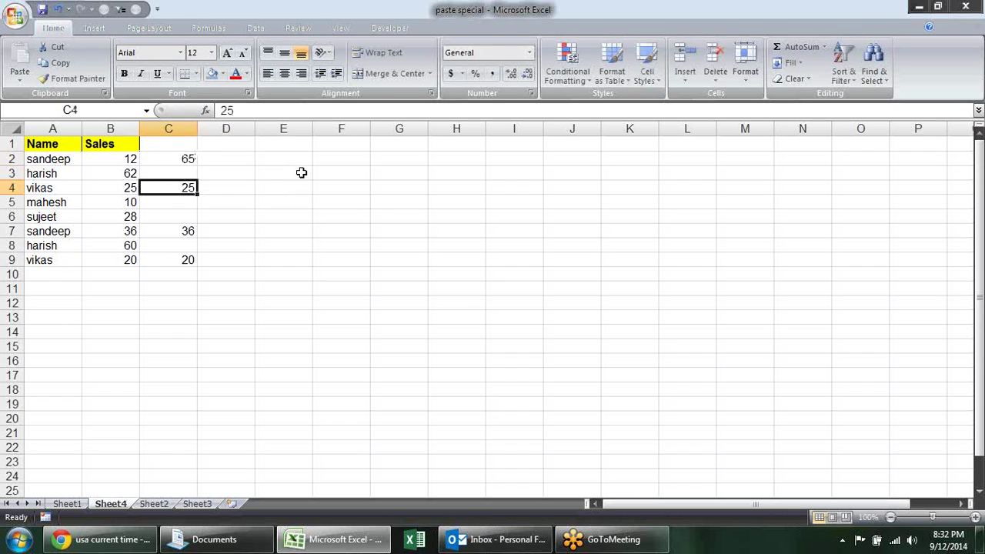
type("35")
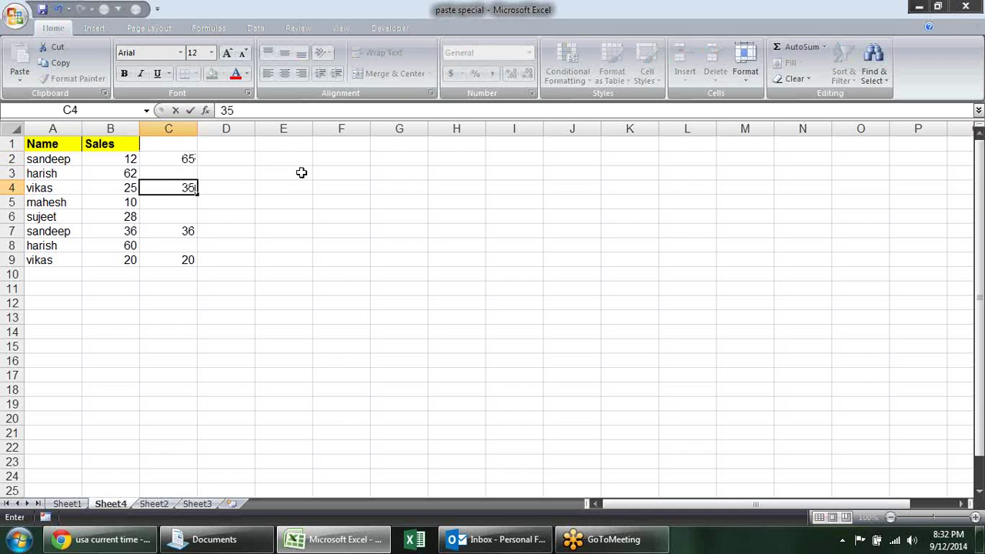
key("Return")
key("Return")
key("Return")
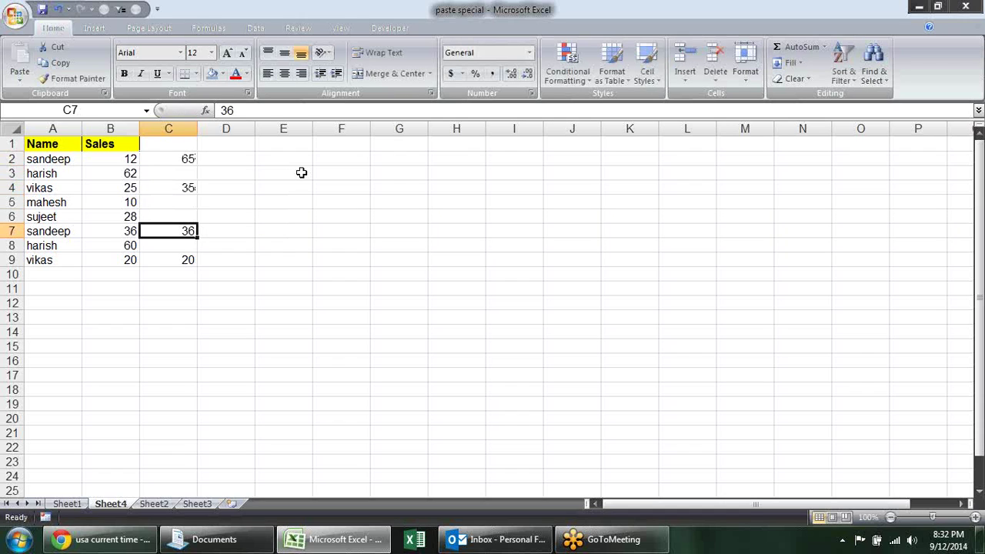
type("70")
key("Return")
key("Return")
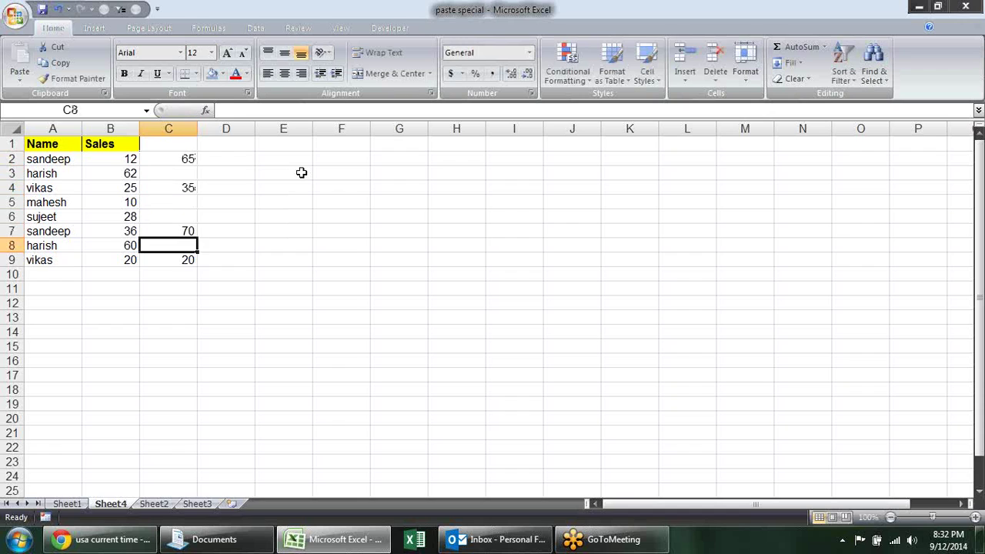
type("50")
key("Return")
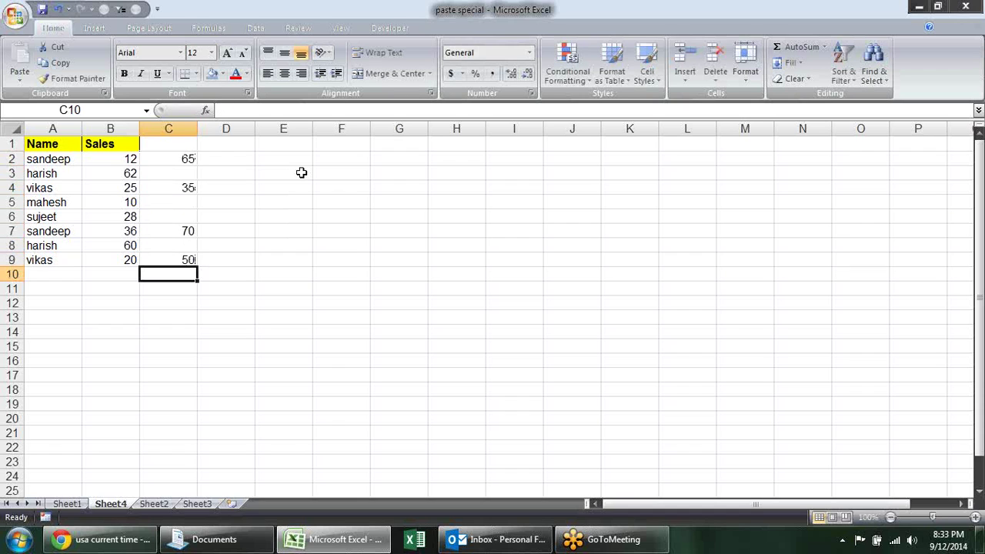
left_click(179, 158)
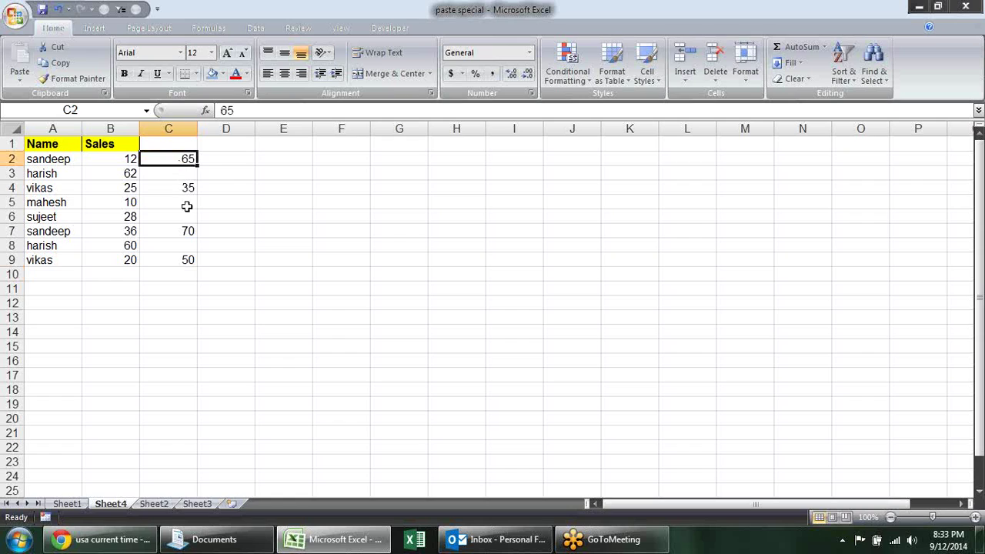
left_click(218, 163)
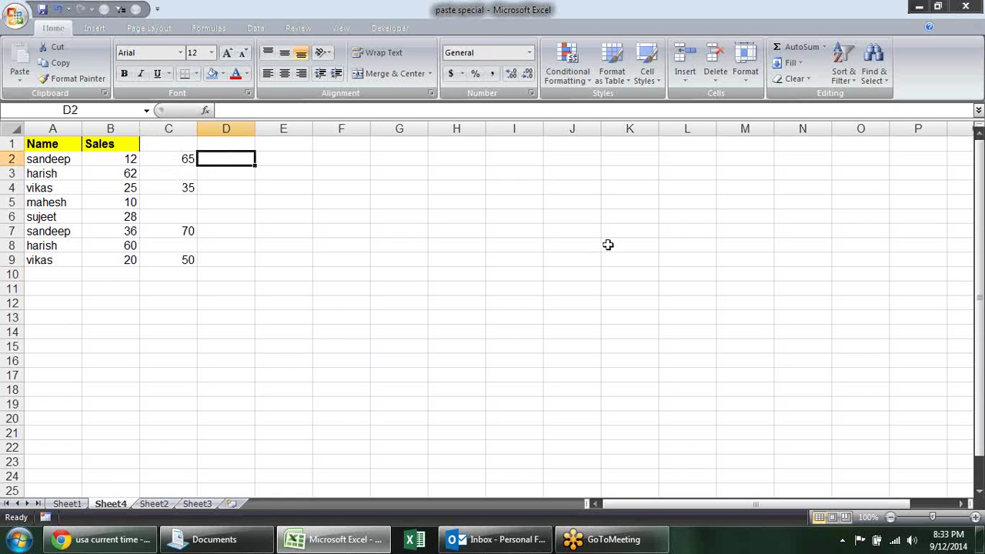
Start an IF formula in D2 that tests whether C2 is blank
type("=")
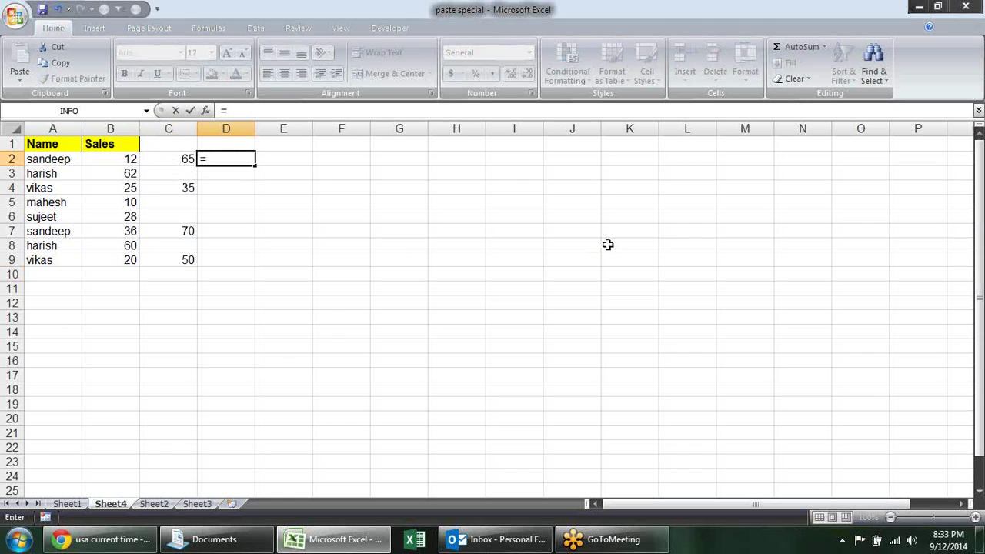
type("if")
key("Tab")
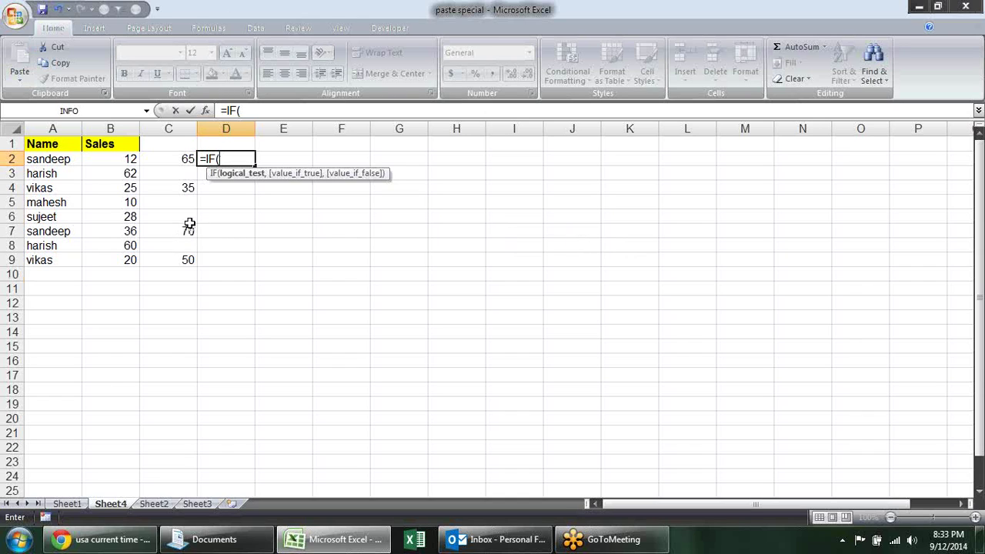
left_click(189, 159)
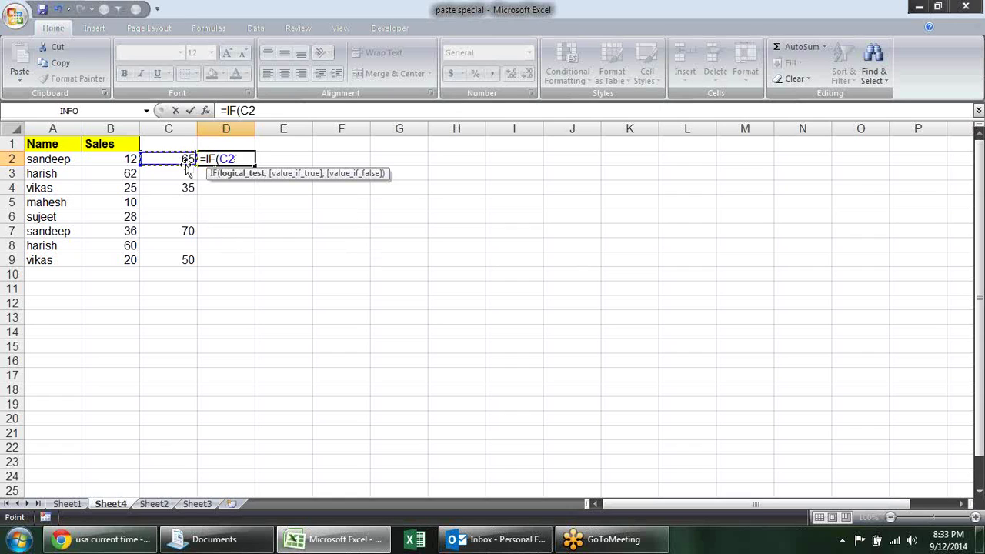
type("=")
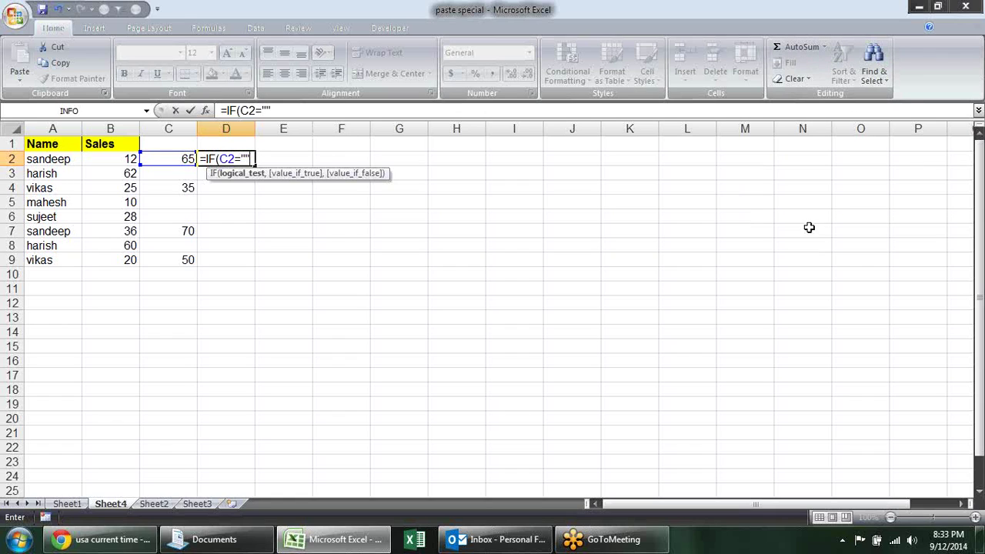
type(",")
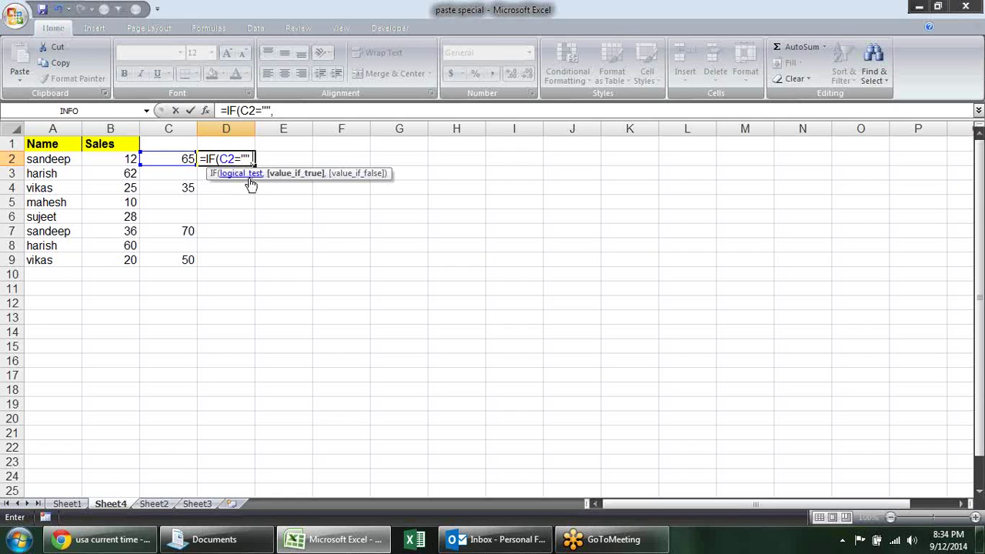
left_click(234, 159)
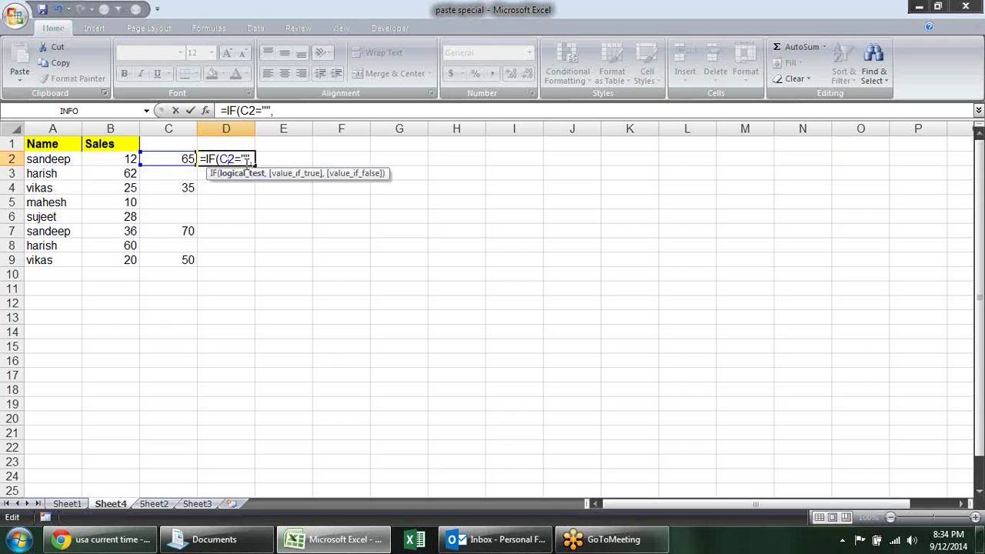
left_click(273, 158)
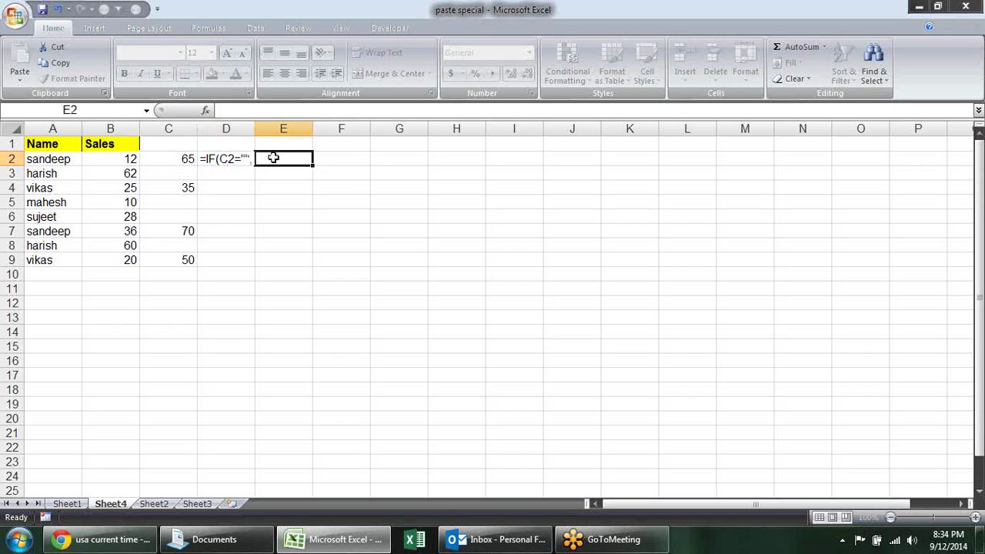
left_click(191, 172)
Complete D2 as =IF(C2="",B2,C2), returning B2 when C2 is blank, otherwise C2
left_click(219, 158)
double_click(219, 158)
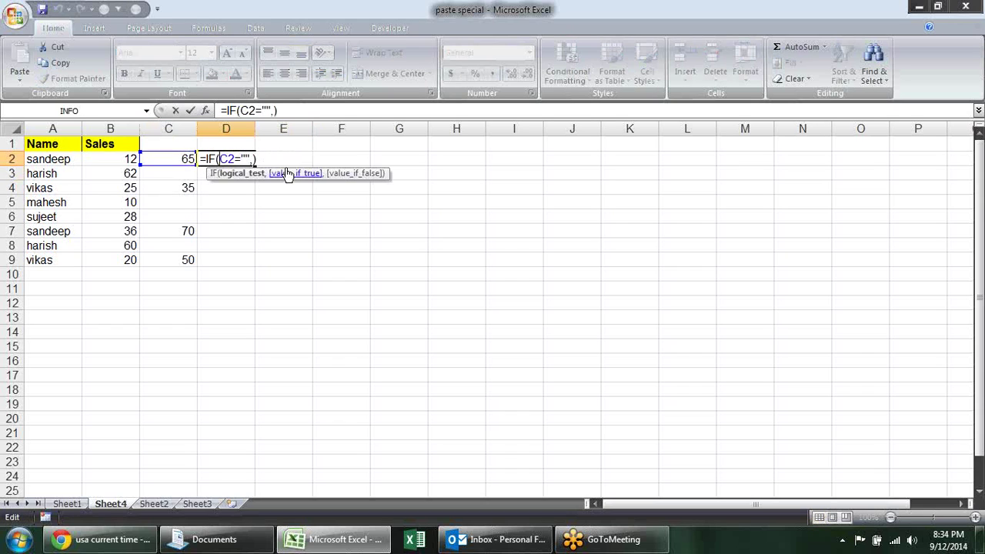
left_click(254, 159)
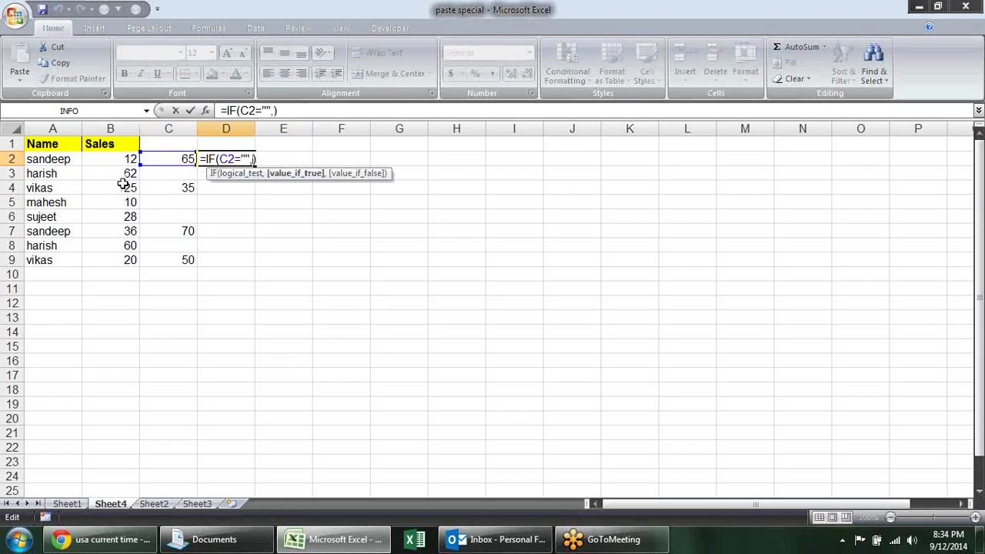
left_click(114, 158)
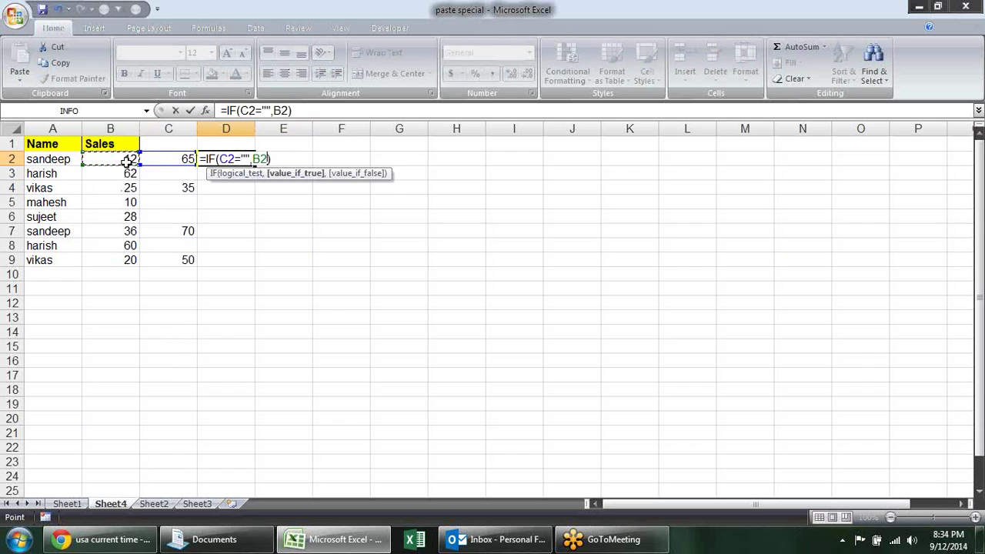
type(",")
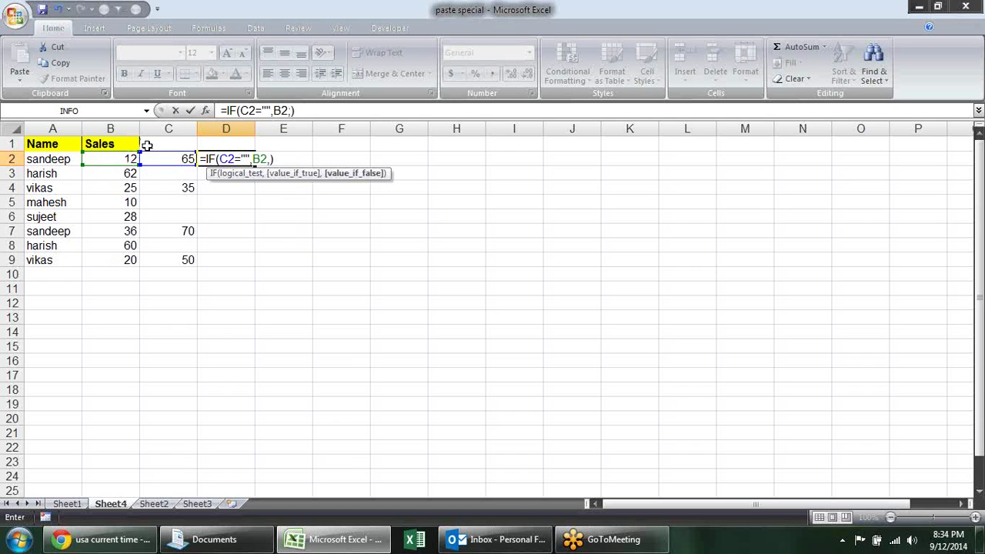
left_click(179, 159)
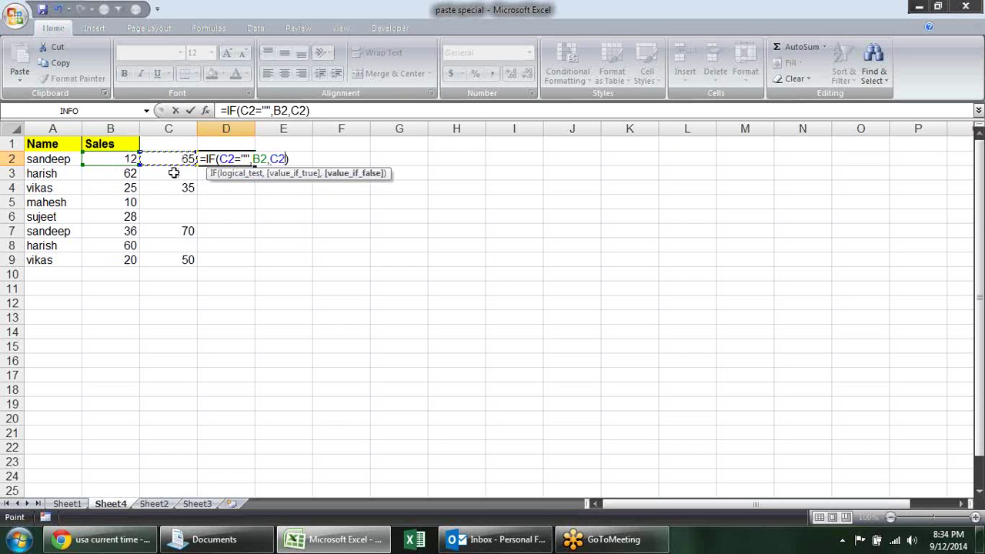
Fill the IF formula from D2 down to D9, giving 65, 62, 35, 10, 28, 70, 60, 50
key("Return")
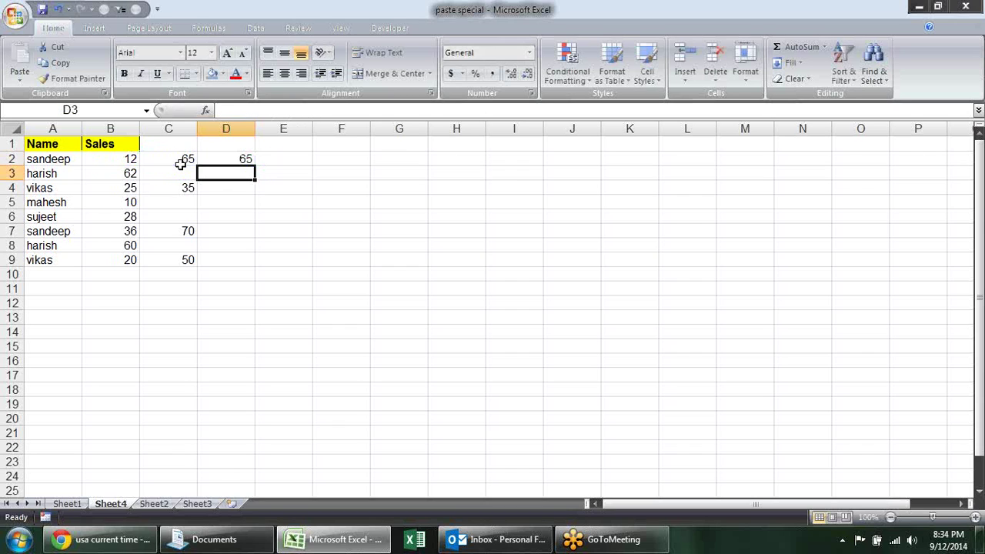
left_click(235, 160)
left_click_drag(254, 165, 256, 266)
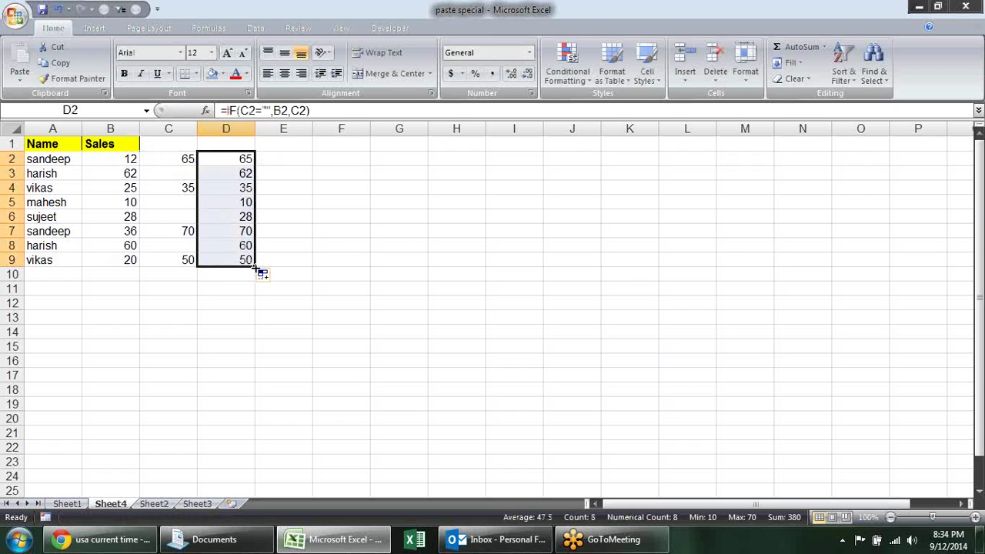
left_click(294, 188)
Paste D2:D9 as values onto Sales B2:B9, then undo it and cancel the copy
left_click_drag(225, 158, 228, 264)
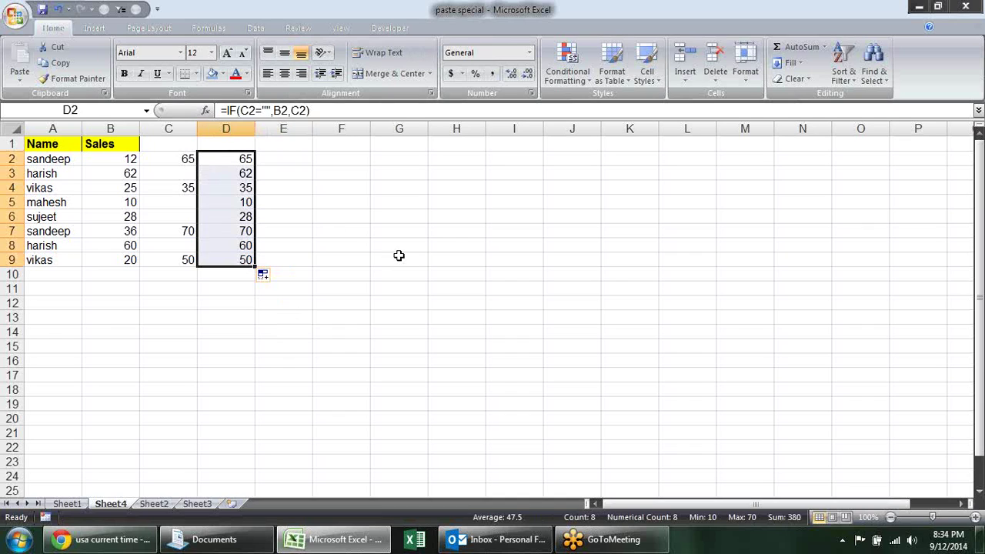
key("ctrl+c")
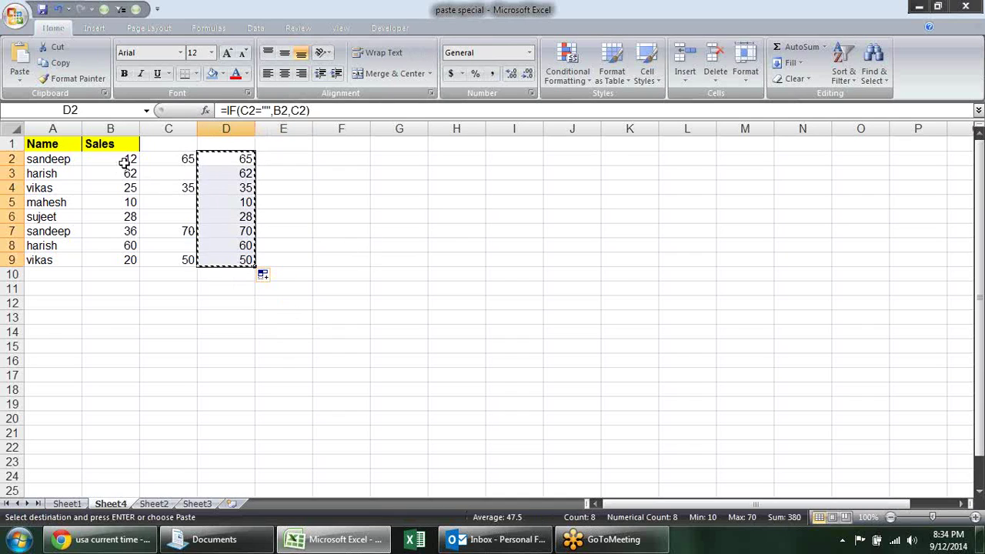
left_click_drag(113, 152, 123, 259)
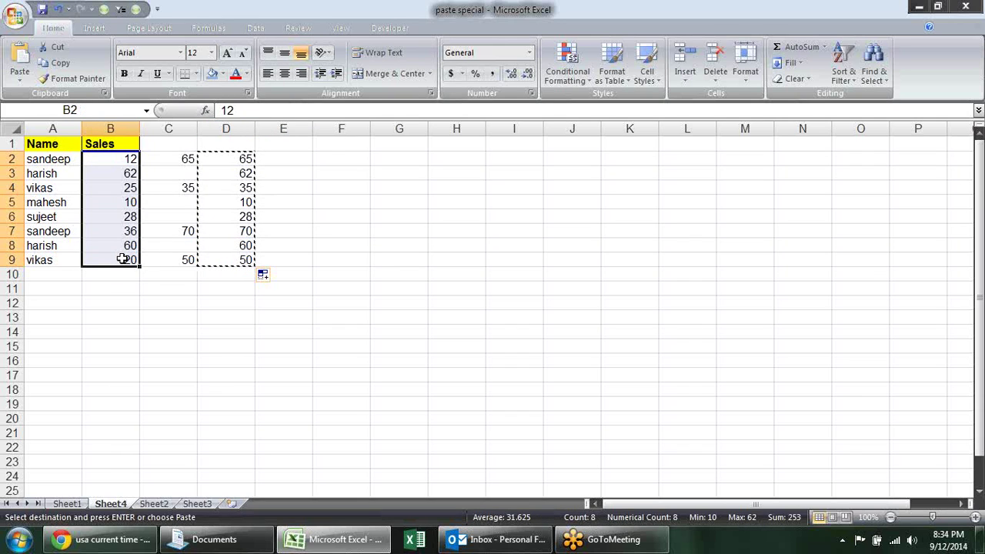
right_click(119, 157)
left_click(183, 212)
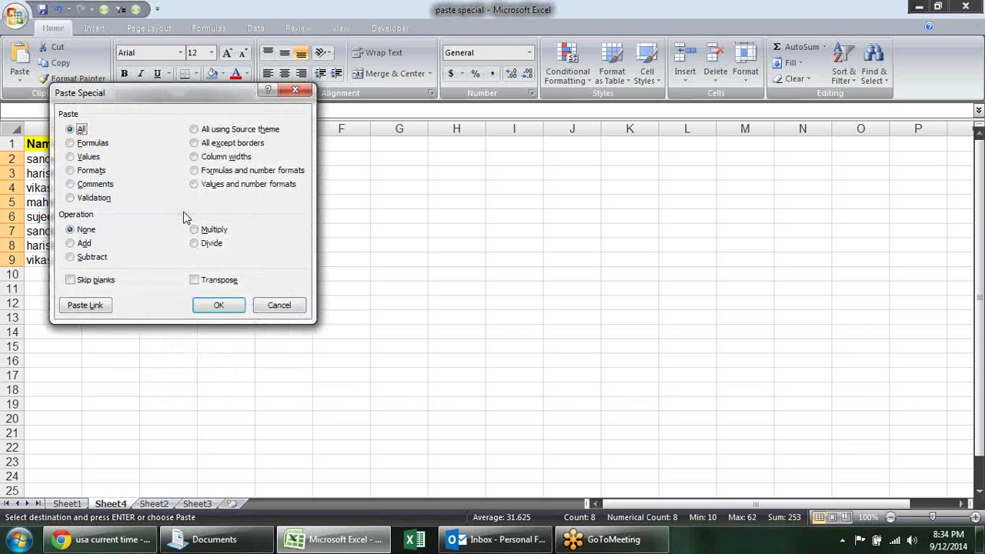
left_click(85, 158)
left_click_drag(107, 99, 382, 106)
left_click(507, 315)
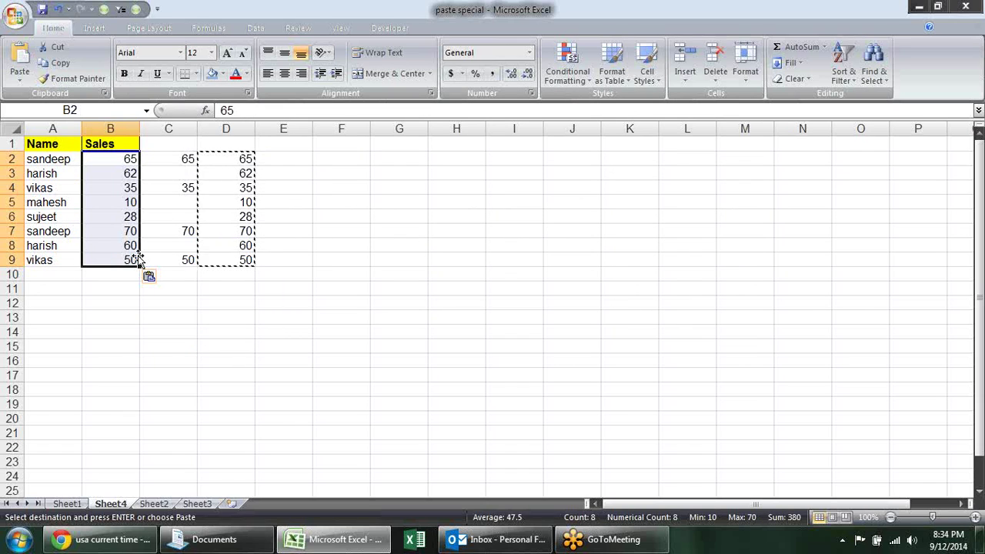
key("ctrl+z")
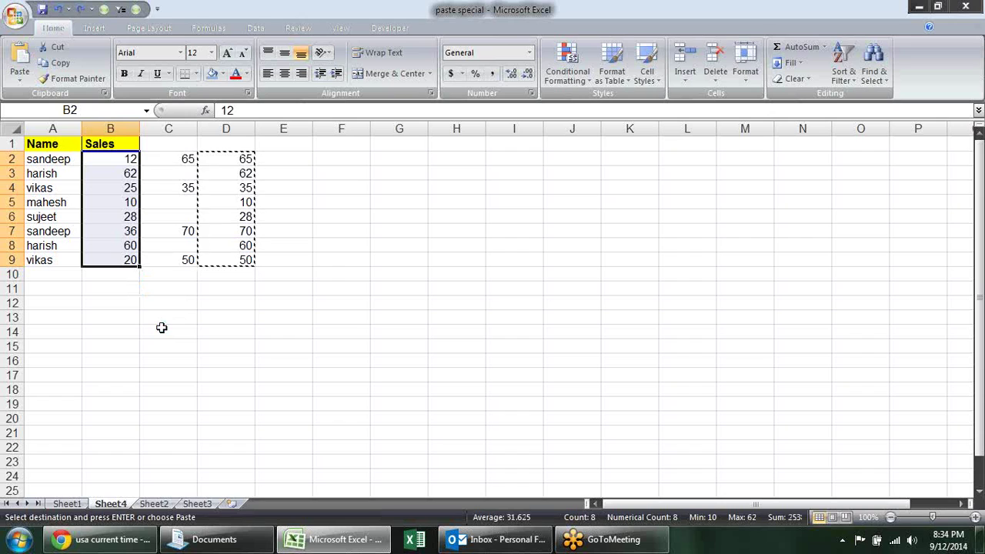
key("Escape")
Delete the helper column D
right_click(243, 128)
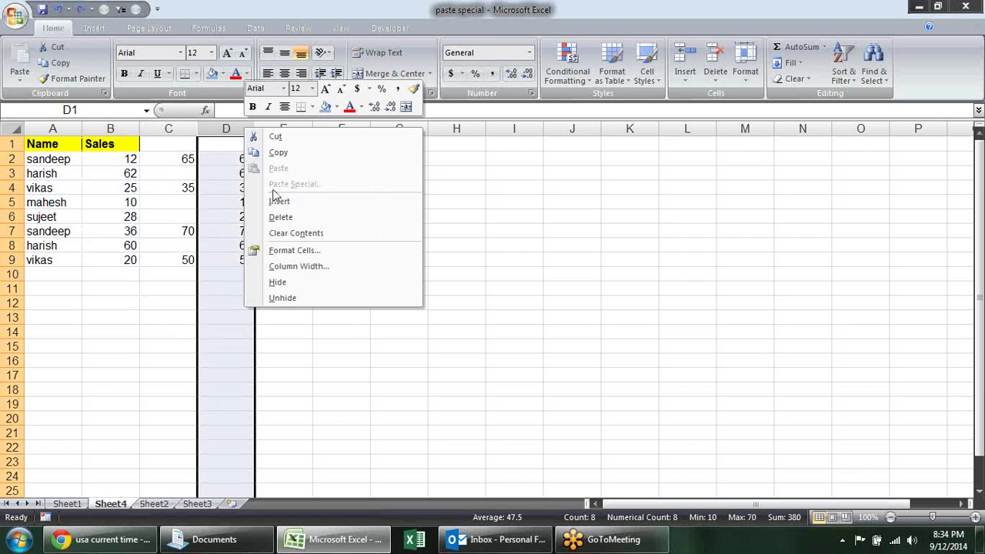
left_click(328, 218)
left_click(319, 301)
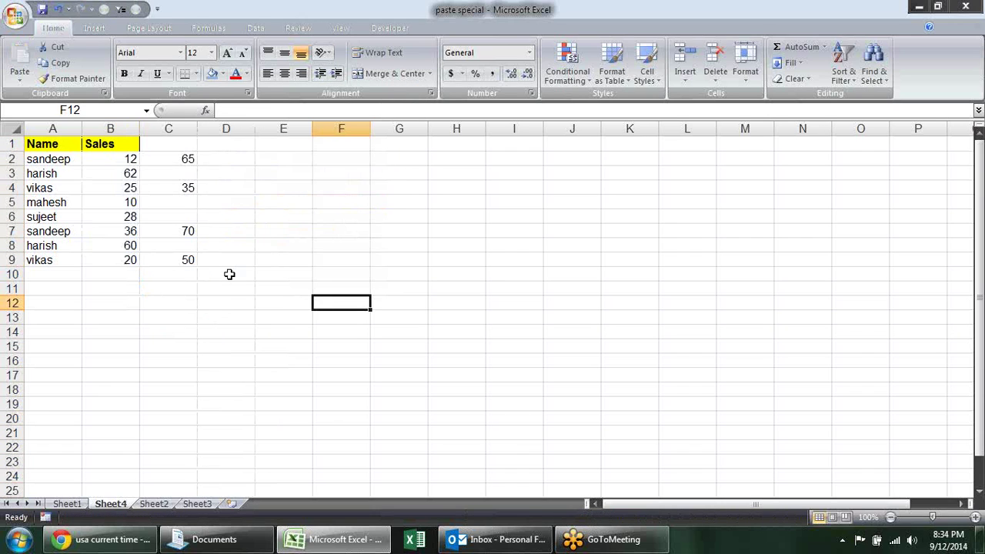
Copy C2:C9, paste it normally over Sales B2:B9, then undo the blank-overwriting paste
left_click(182, 171)
left_click_drag(182, 170, 179, 230)
left_click_drag(182, 158, 180, 262)
key("ctrl+c")
left_click_drag(125, 159, 128, 259)
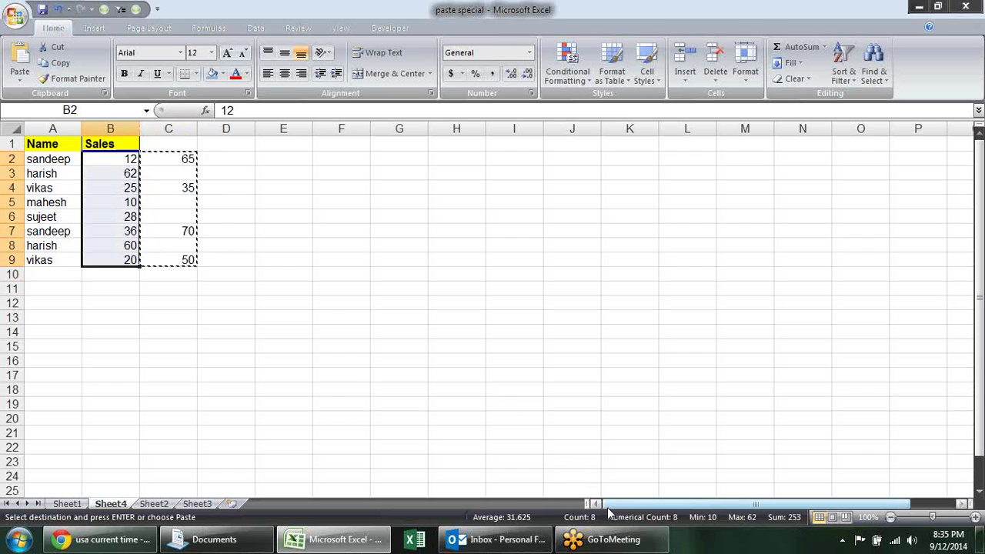
key("ctrl+v")
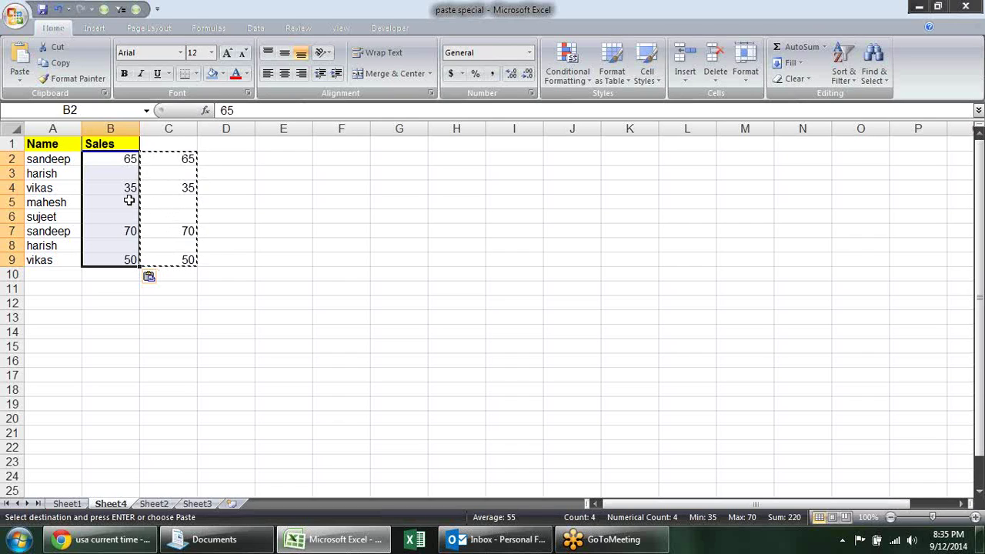
key("ctrl+z")
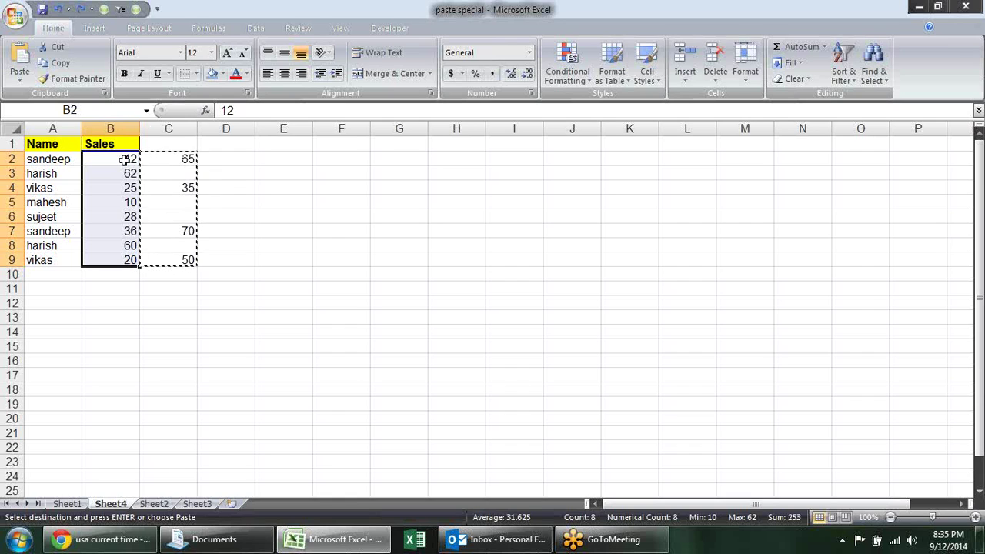
Paste Special C2:C9 onto B2:B9 with Skip blanks, giving 65, 62, 35, 10, 28, 70, 60, 50
right_click(126, 160)
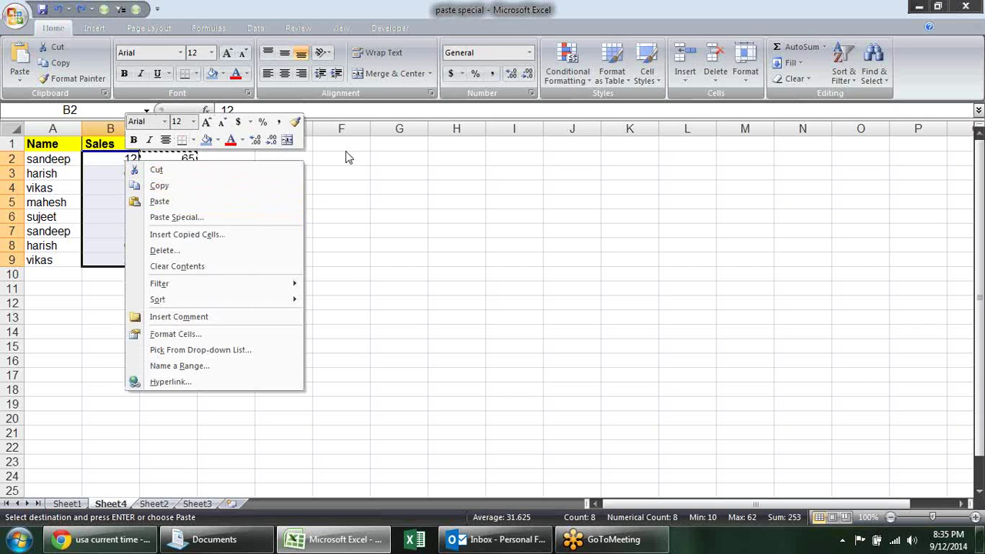
key("Escape")
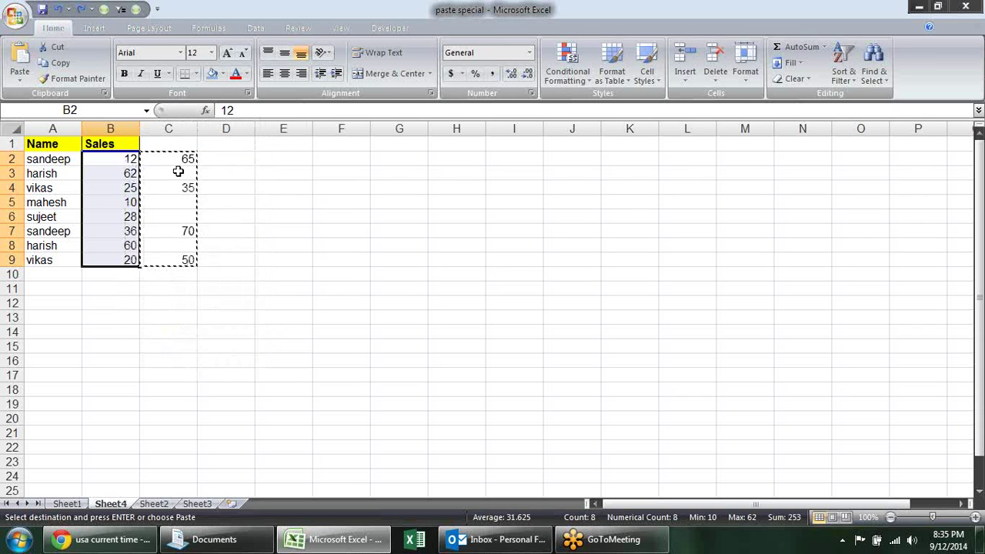
right_click(115, 163)
left_click(173, 219)
left_click_drag(150, 112, 380, 98)
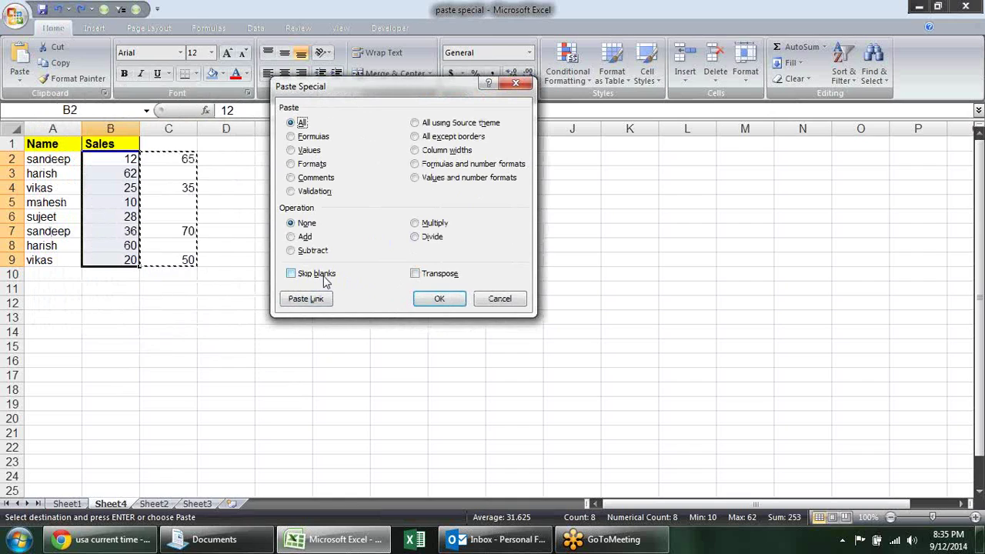
left_click(292, 277)
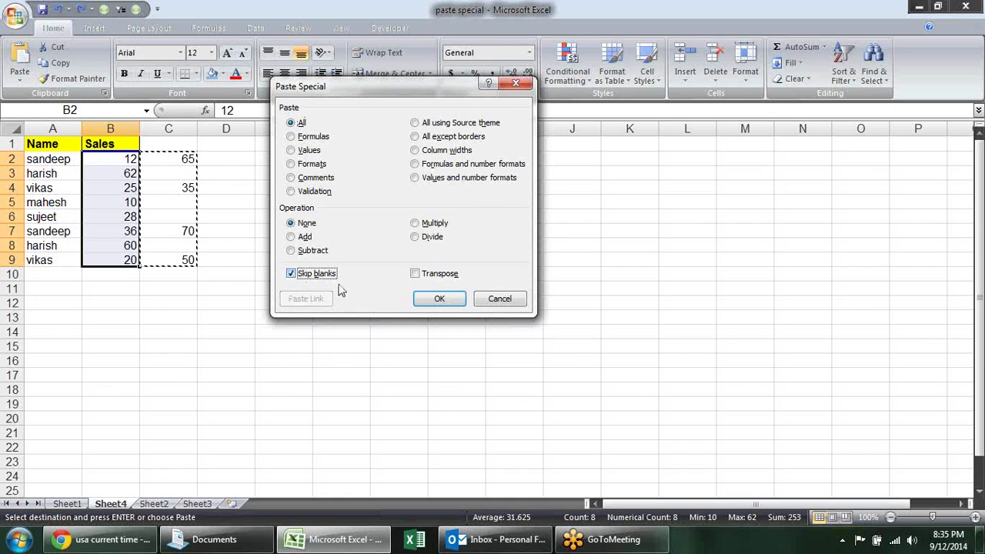
left_click(438, 300)
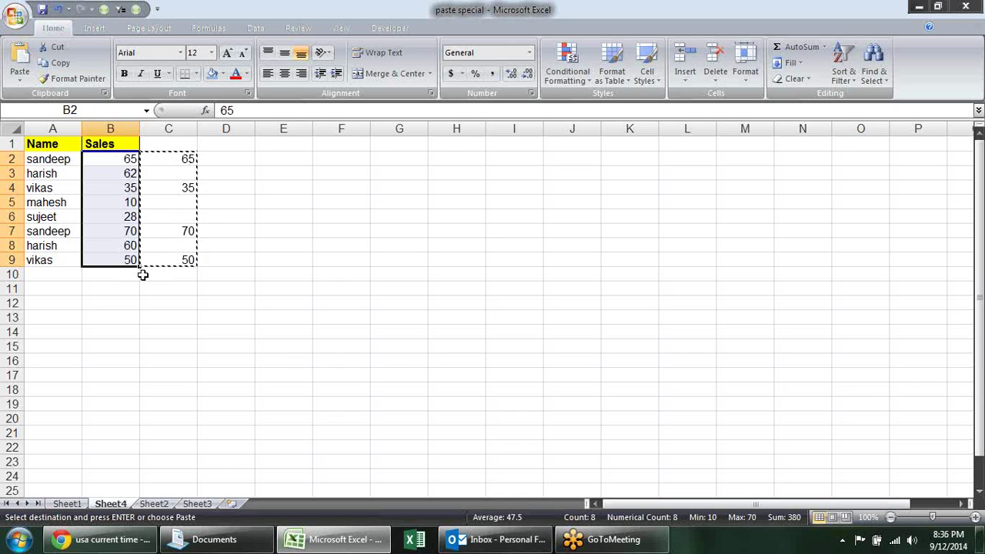
key("Escape")
left_click(247, 184)
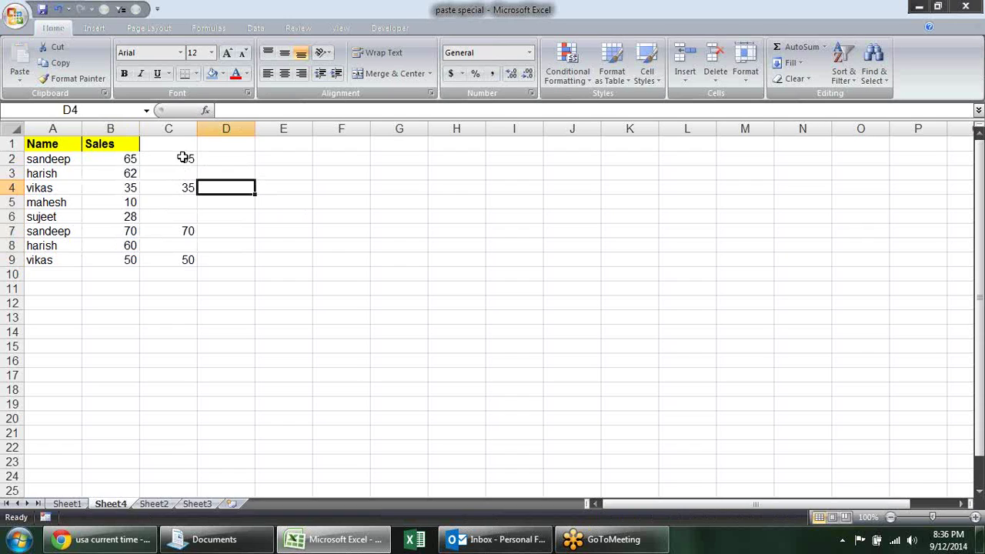
On Sheet1, start a formula with = in cell F1 beside the table
left_click(68, 504)
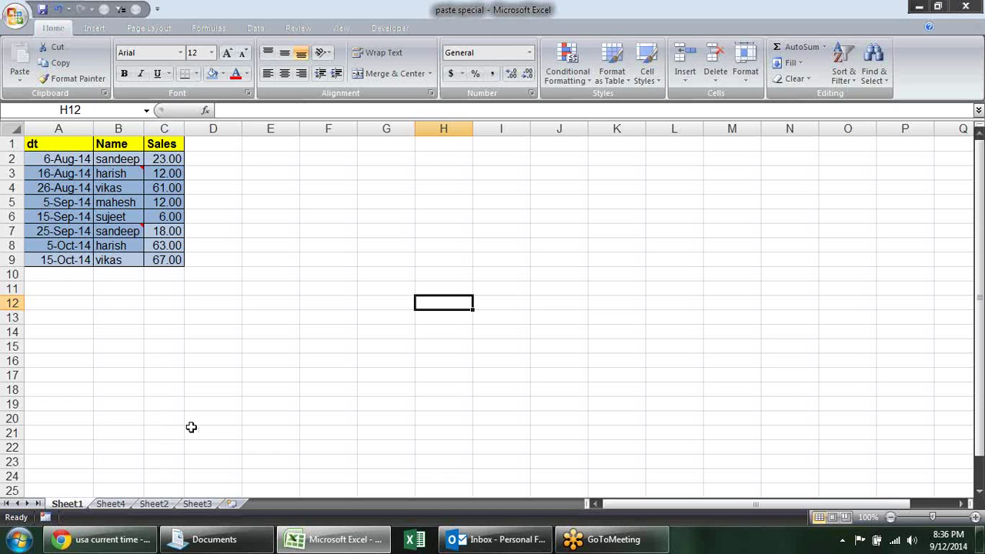
left_click(273, 230)
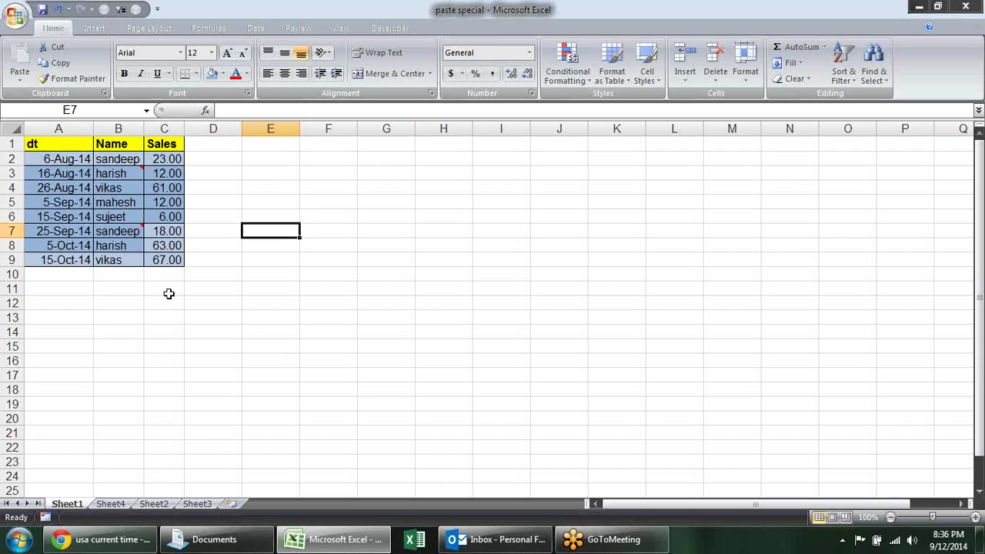
left_click(214, 153)
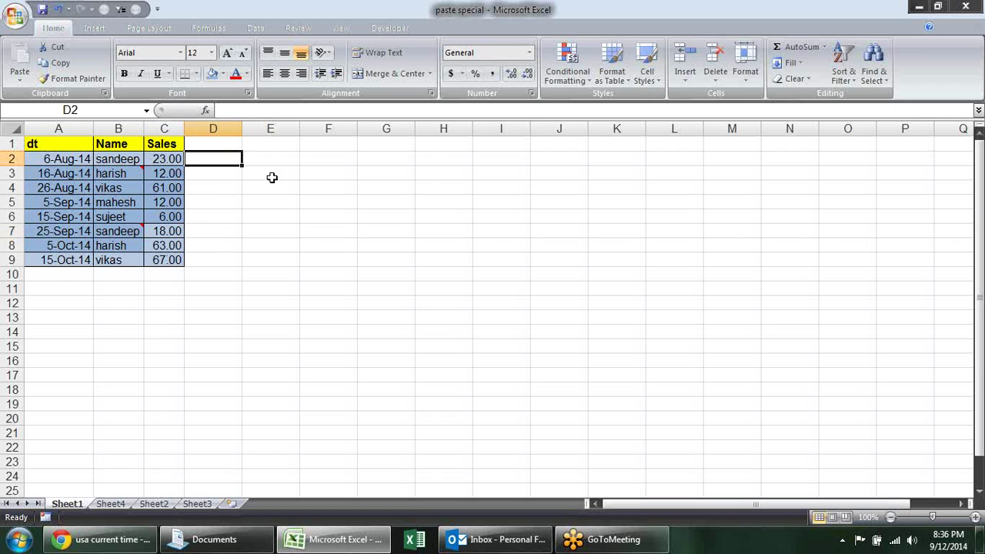
left_click(337, 140)
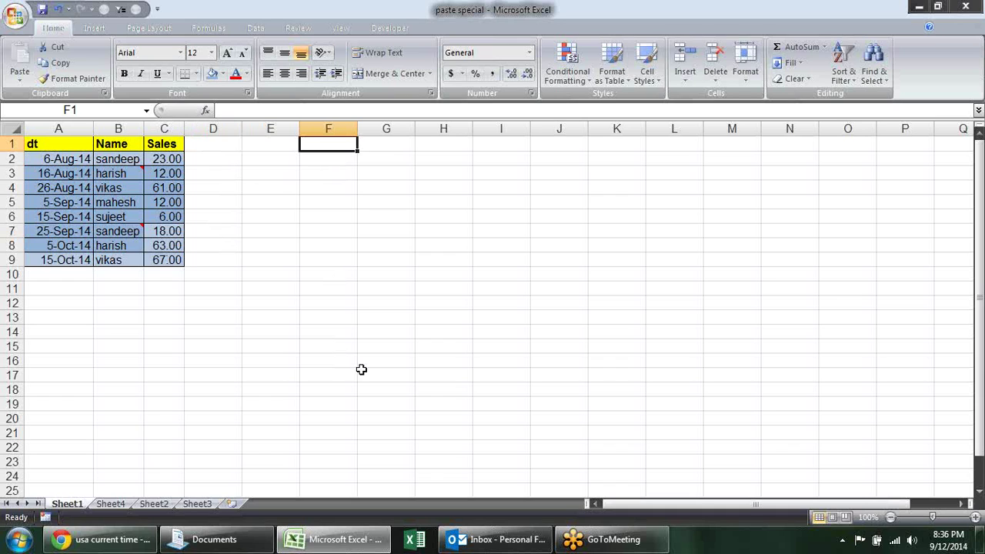
type("=")
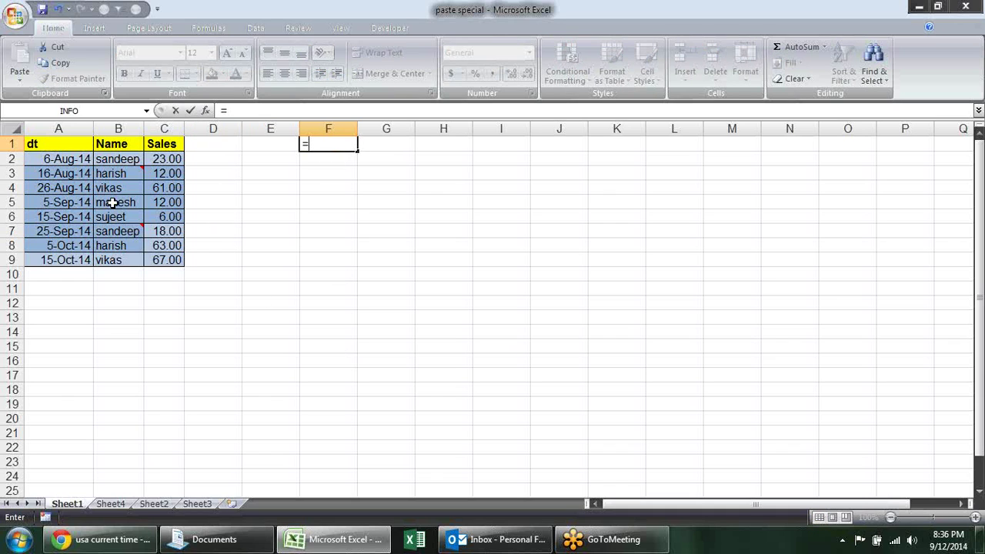
Enter =A1 in F1 so it references the header cell
left_click(63, 147)
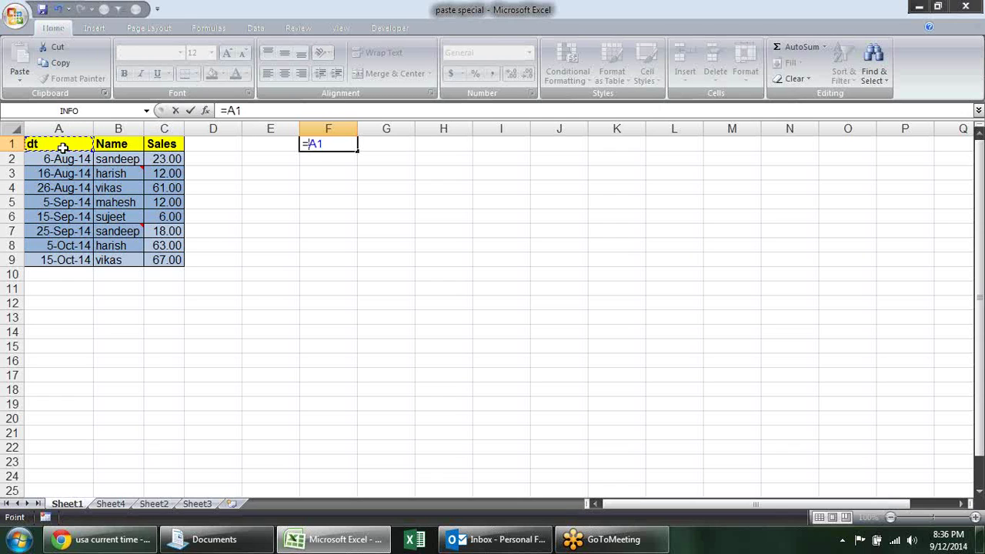
key("Return")
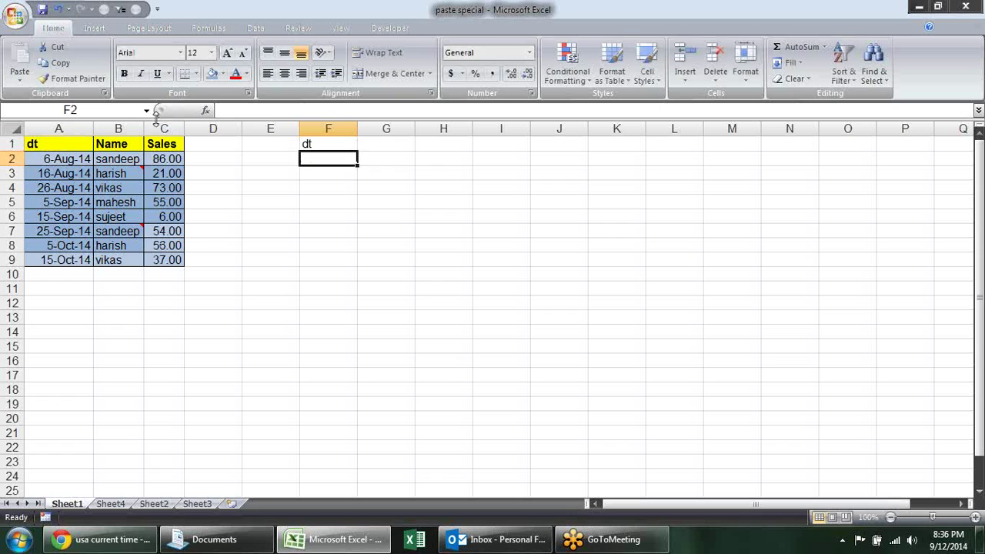
left_click(332, 143)
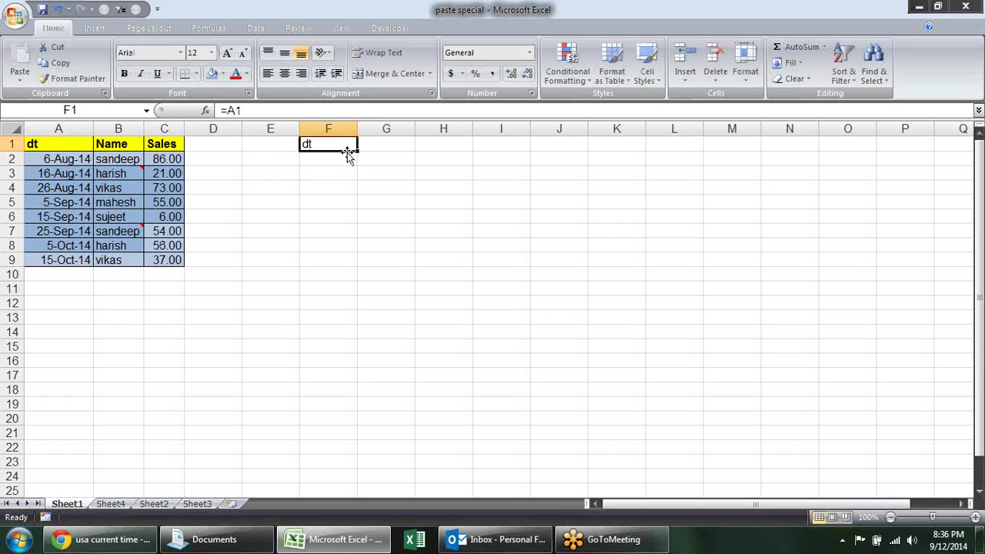
Rename the A1 header from dt to date so F1 also shows date
left_click(65, 146)
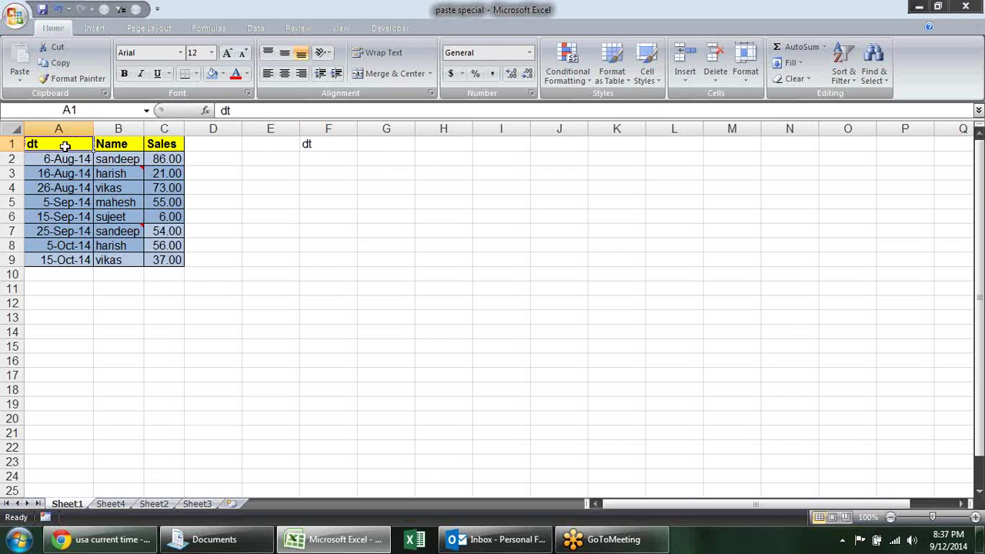
type("date")
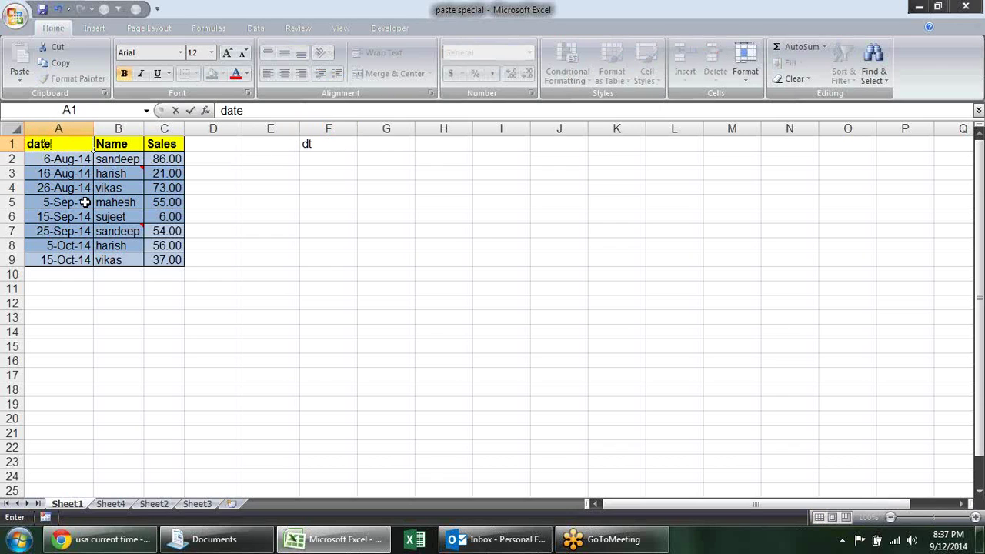
key("Return")
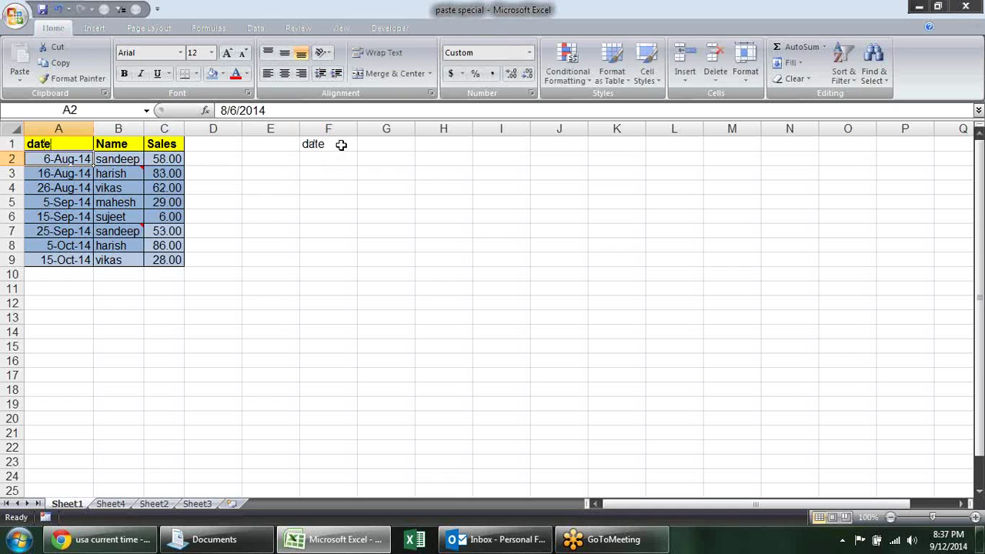
left_click(341, 144)
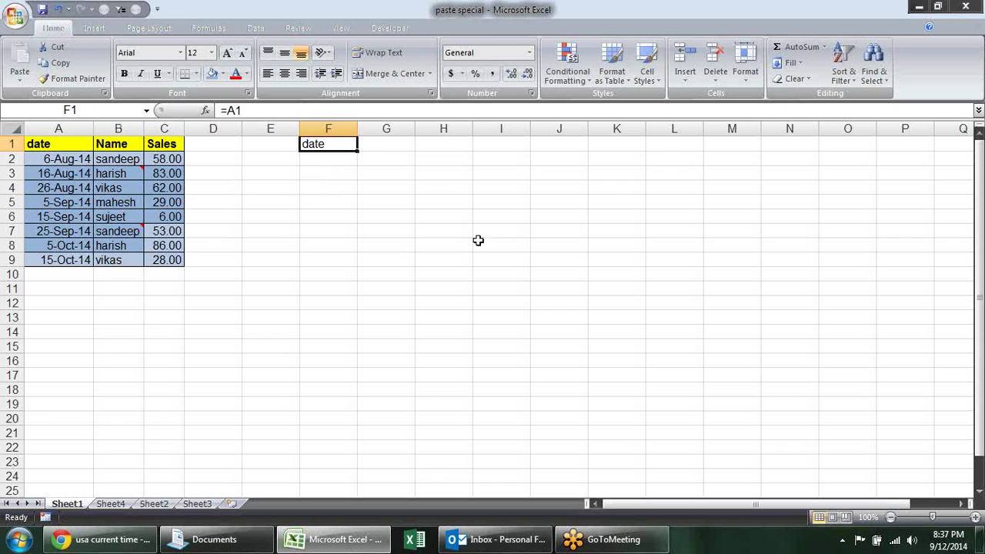
Fill F1's reference formula across to H1 and down through row 13
left_click_drag(357, 149, 483, 160)
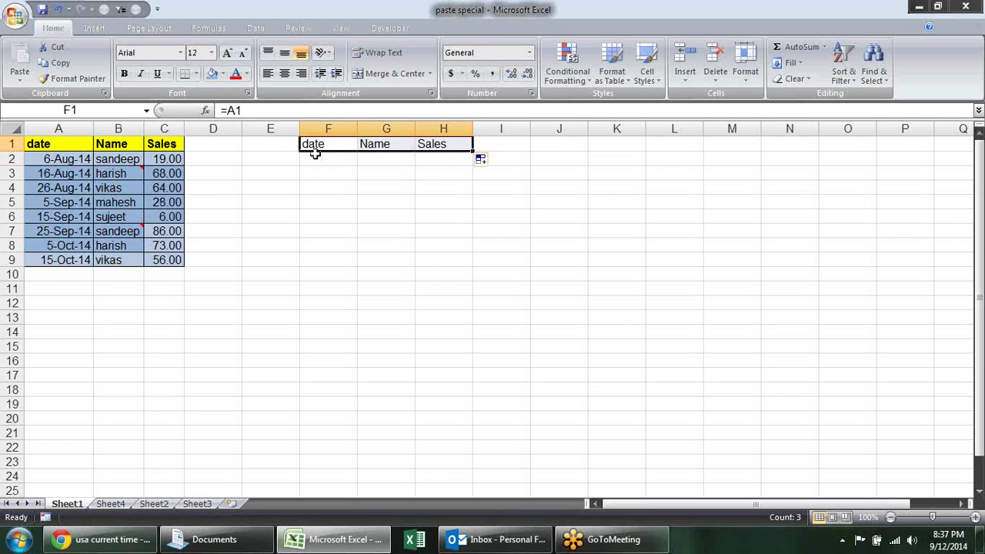
left_click_drag(472, 151, 474, 321)
left_click(530, 285)
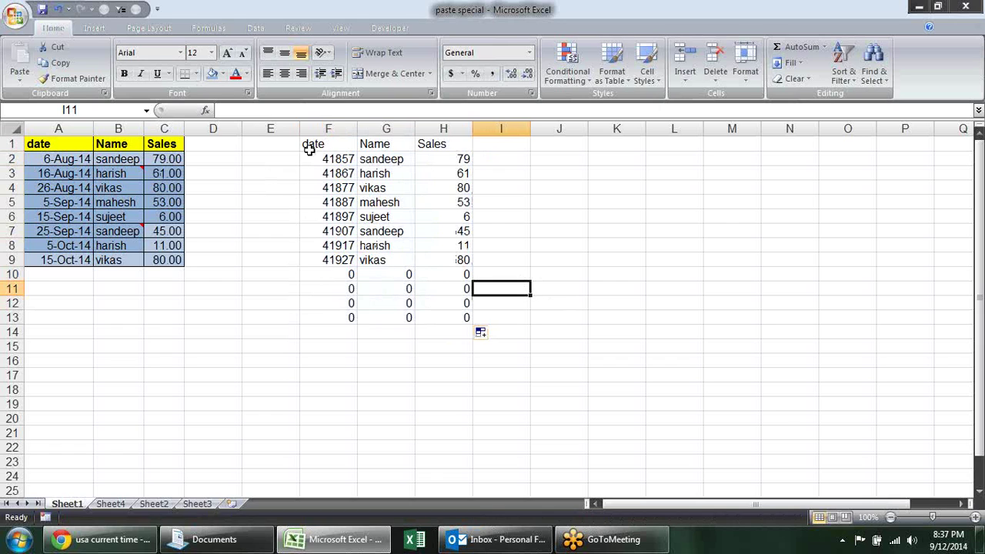
Select the table A1:C9 and copy it
left_click(45, 144)
left_click_drag(44, 144, 165, 257)
key("ctrl+c")
Paste Special only the table's formats onto F1:H9
left_click(307, 143)
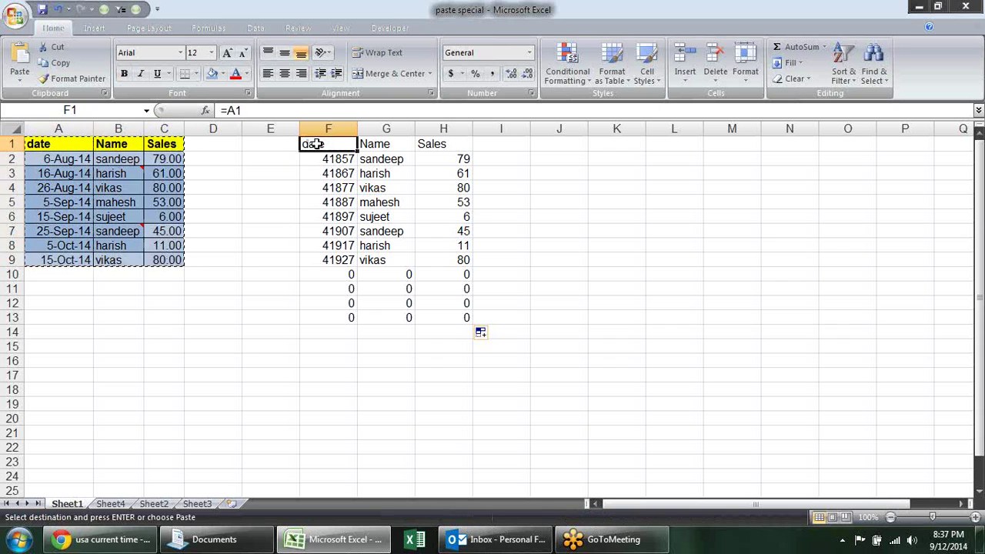
key("alt+e")
key("s")
left_click(457, 144)
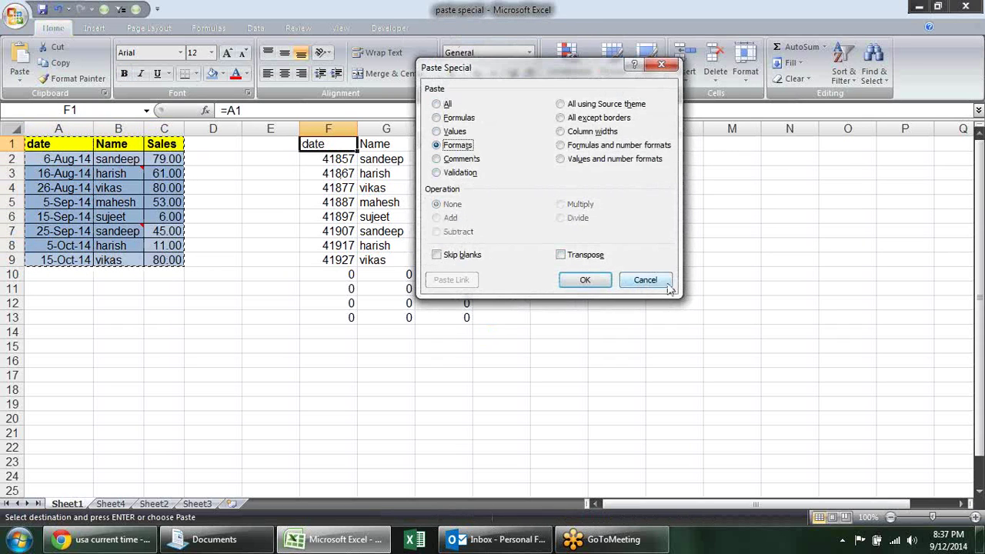
left_click(585, 279)
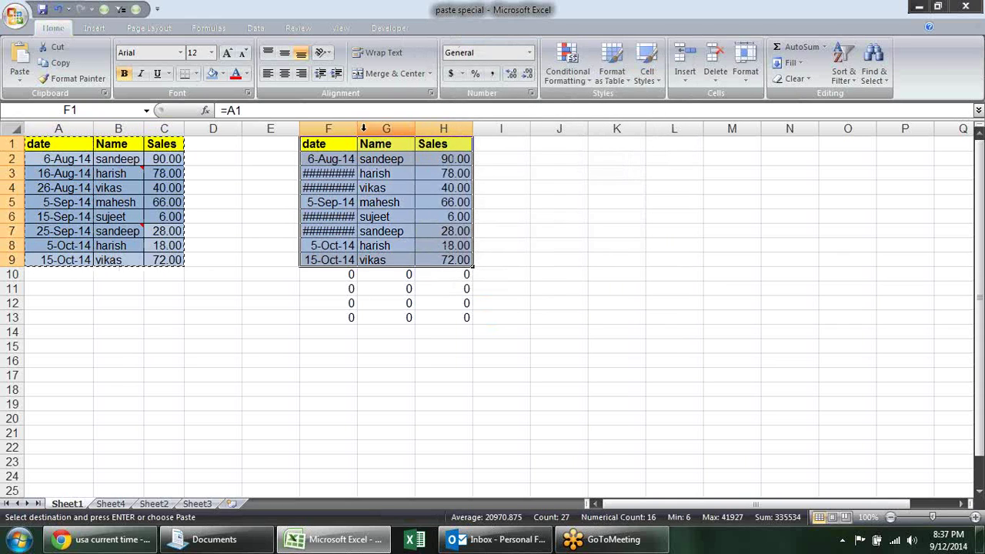
Paste Special the table's column widths onto F:H, then select columns F through H
key("alt+e")
key("s")
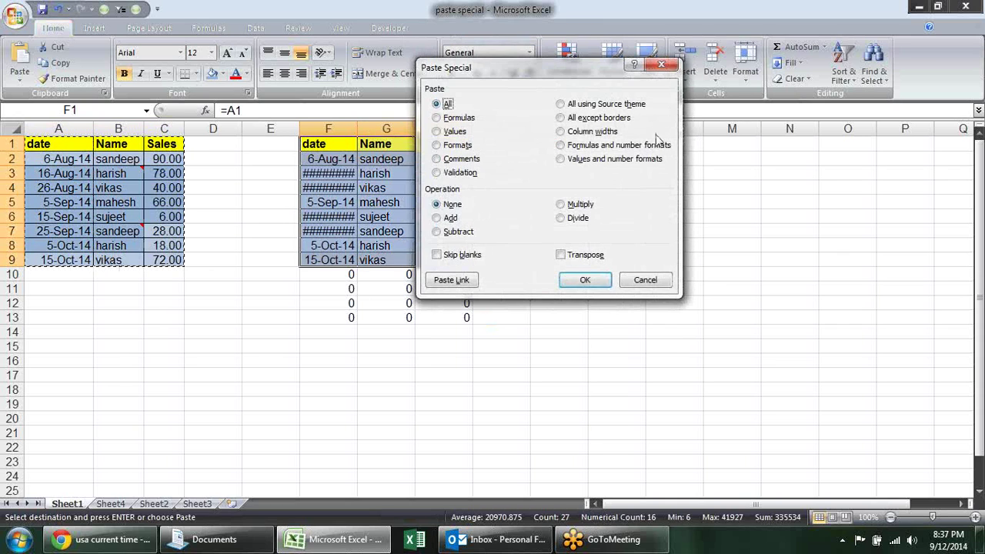
left_click(588, 131)
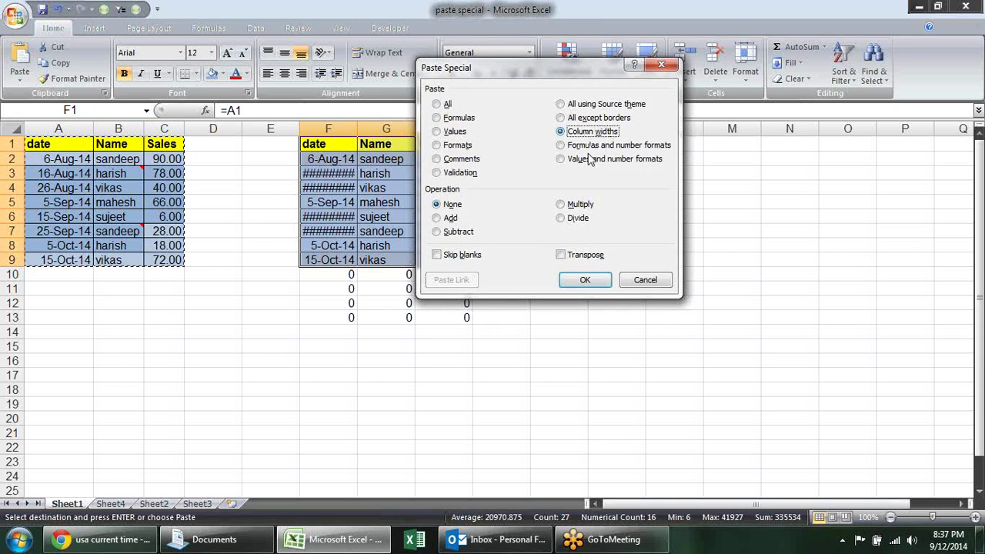
left_click(606, 282)
key("Escape")
left_click(523, 262)
left_click(356, 174)
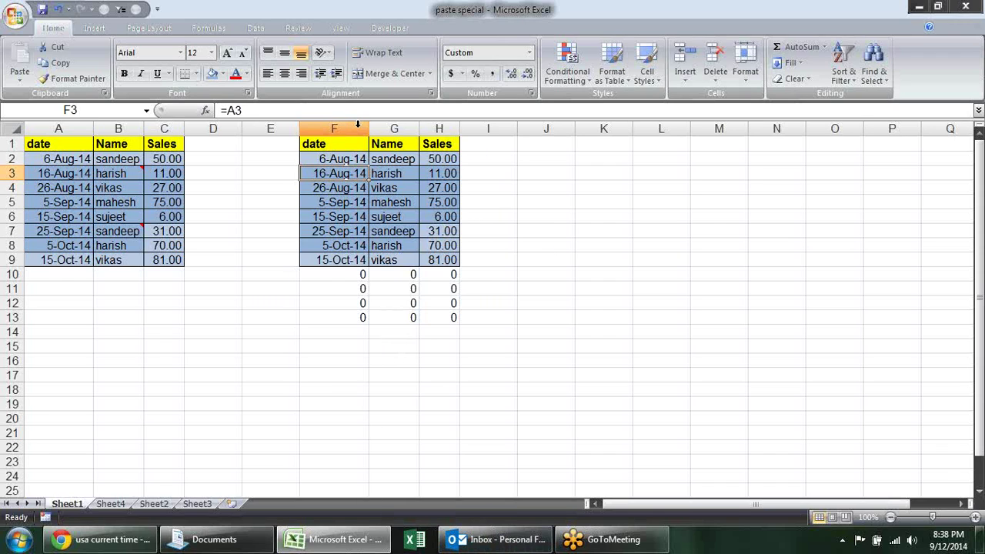
left_click_drag(357, 124, 440, 128)
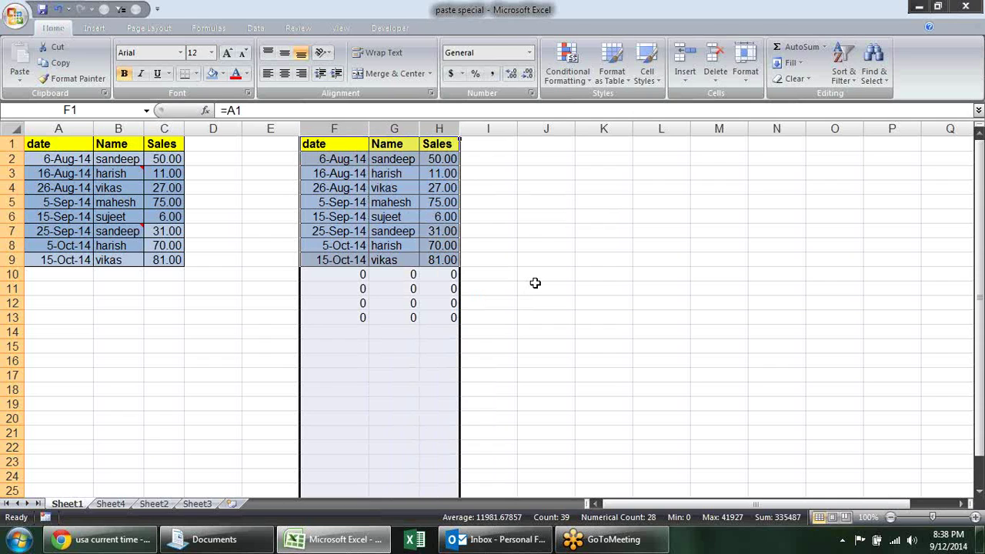
Delete columns F:H and copy the table A1:C9
key("alt+e")
key("d")
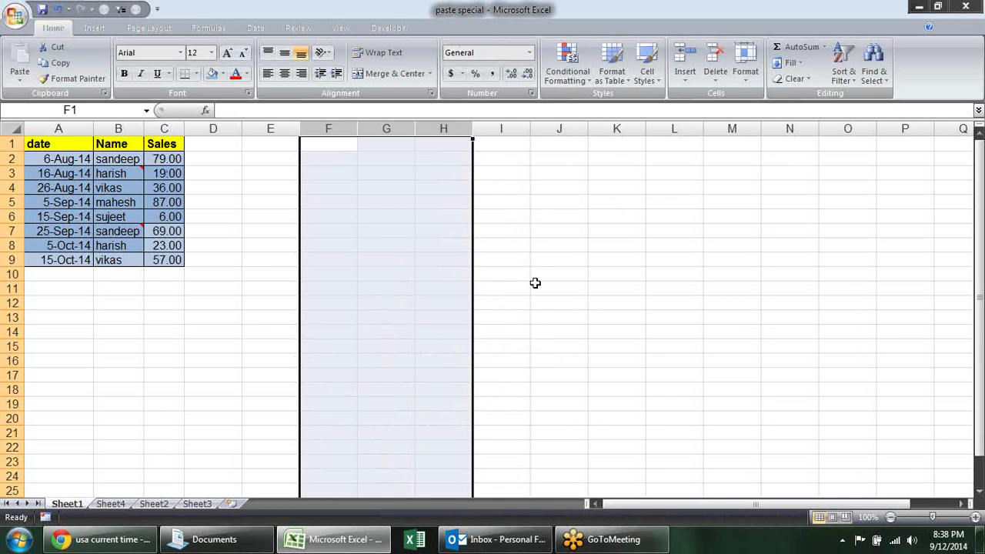
left_click(535, 283)
left_click_drag(66, 146, 172, 259)
key("ctrl+c")
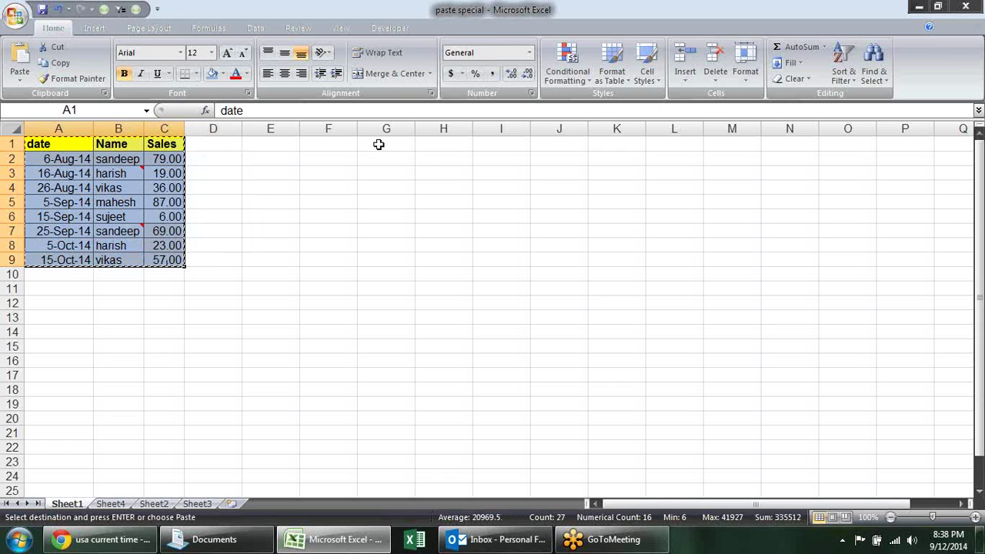
Paste the table at G1 as links with Paste Special > Paste Link
left_click(392, 139)
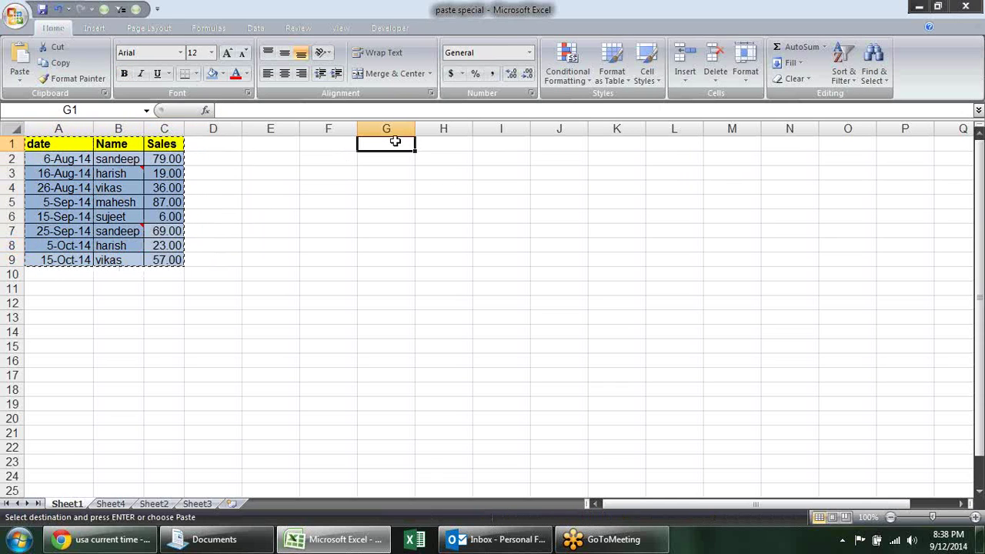
right_click(394, 141)
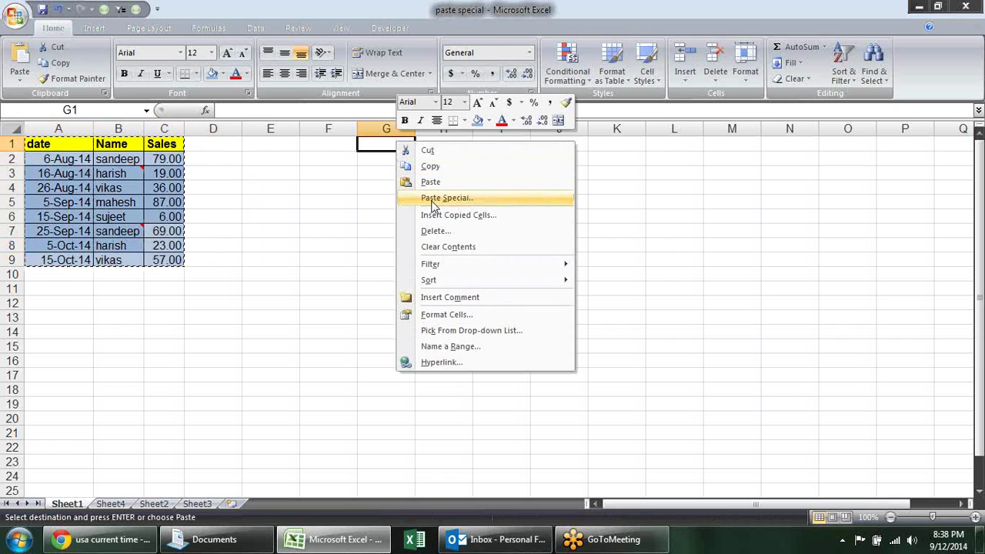
left_click(435, 199)
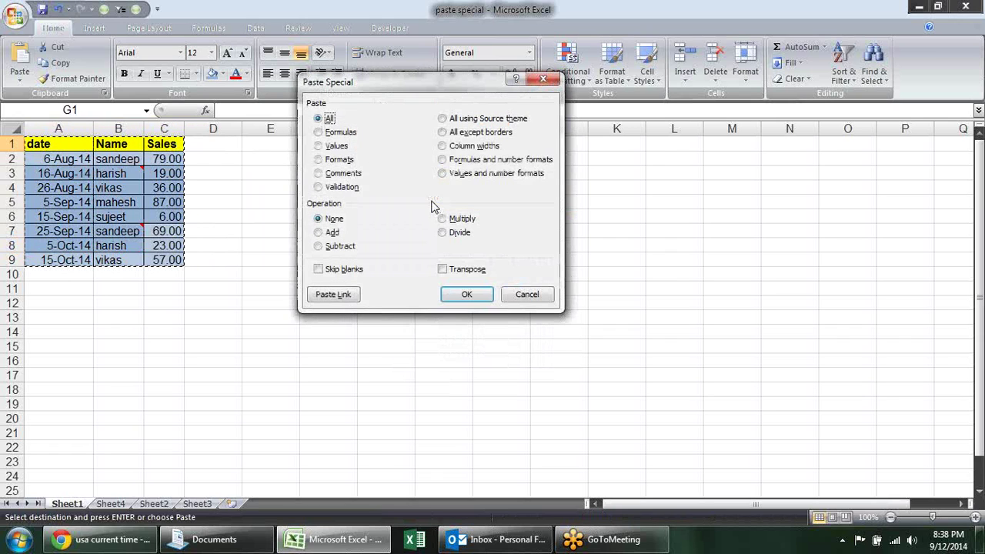
left_click(343, 296)
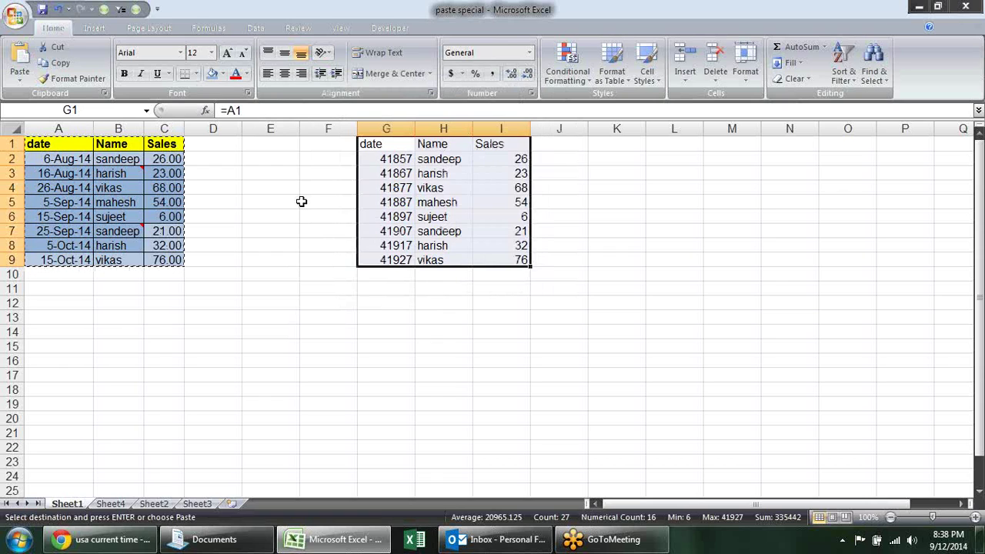
Apply the table's formats and column widths to the linked copy in G1:I9
key("alt+e")
key("s")
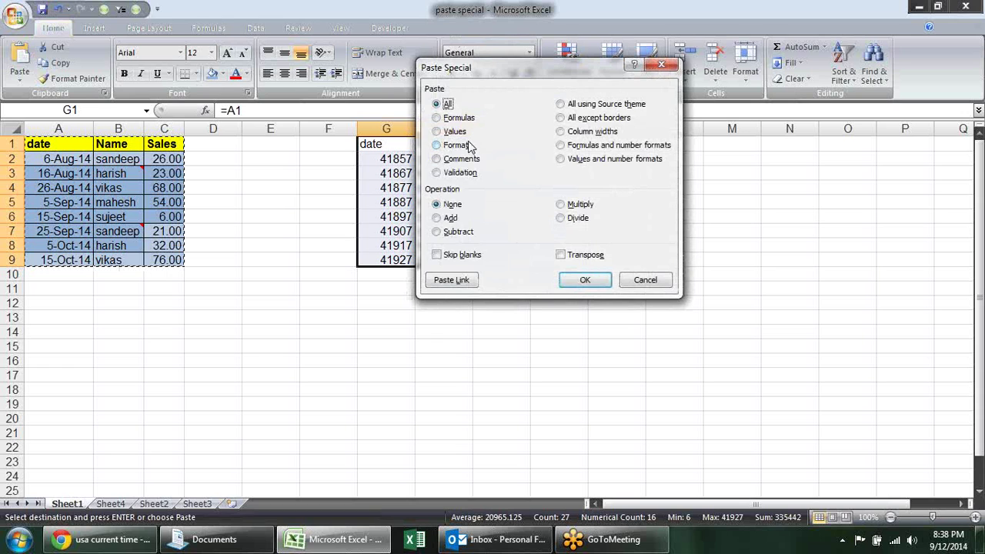
left_click(469, 145)
left_click(583, 279)
key("alt+e")
key("s")
left_click(601, 131)
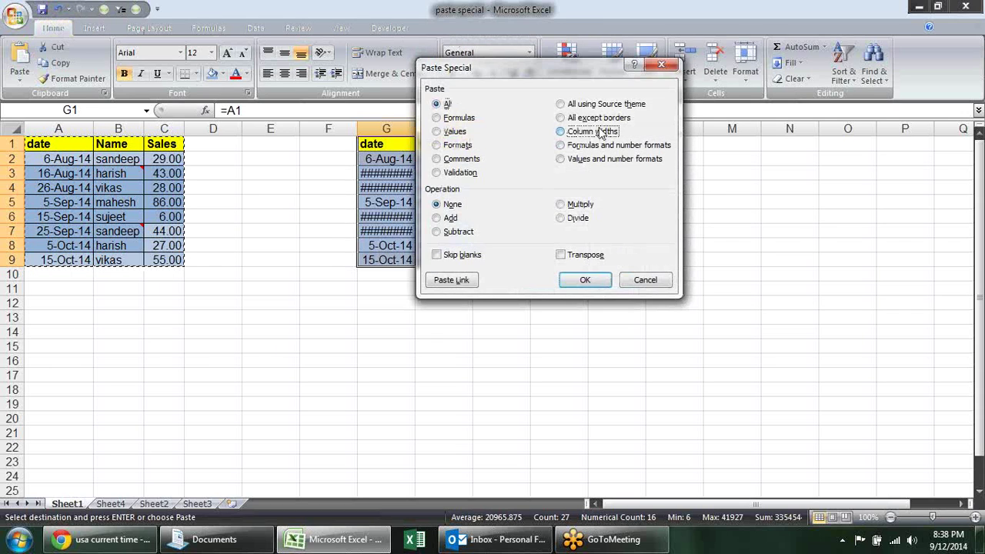
left_click(584, 280)
left_click(535, 306)
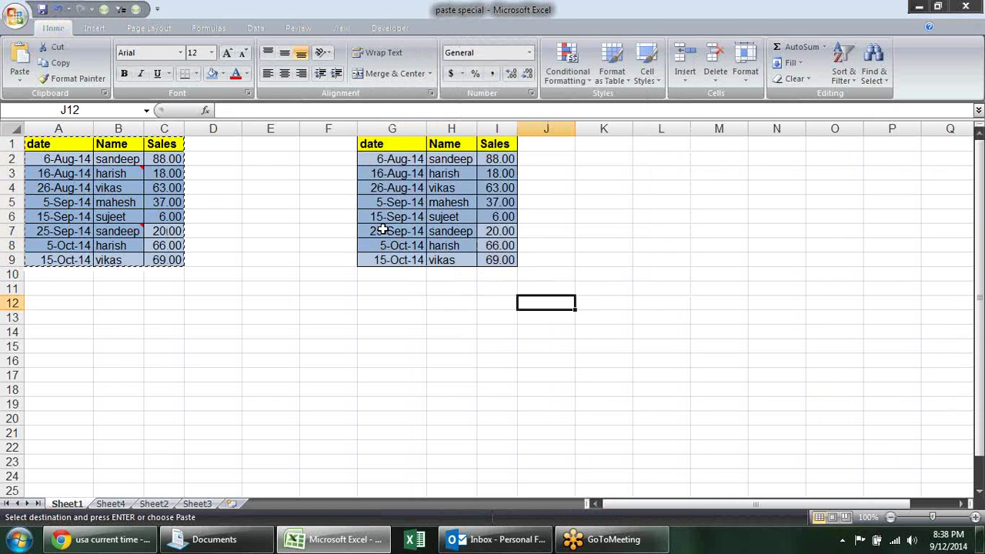
Change B2's name to Pradeep and check the =B2 link in H2
left_click(133, 158)
type("Pra")
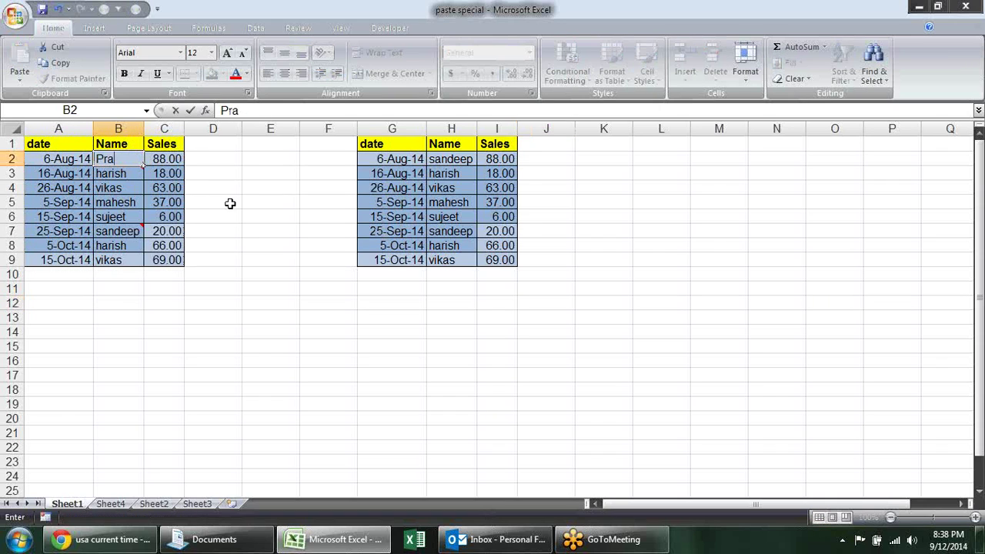
type("deep")
key("Return")
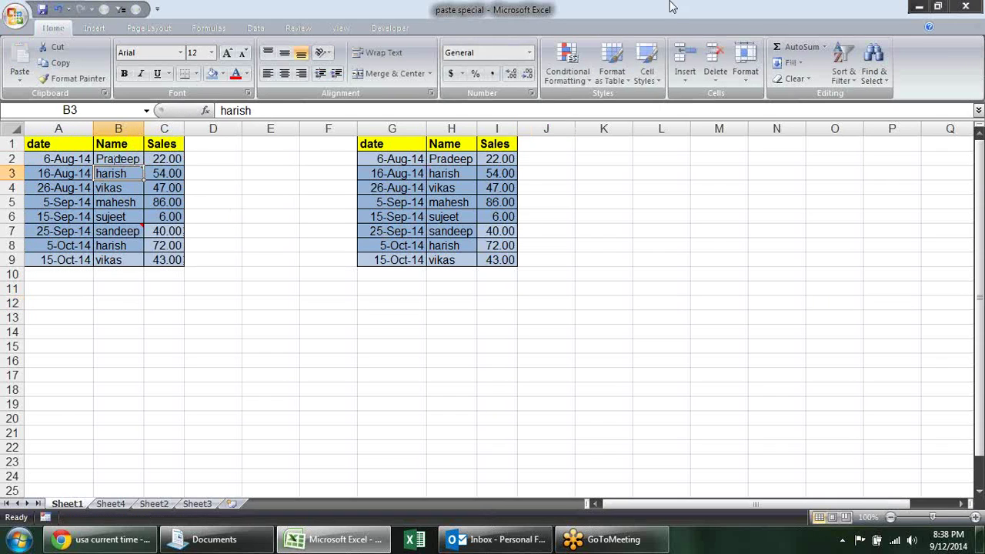
left_click(470, 158)
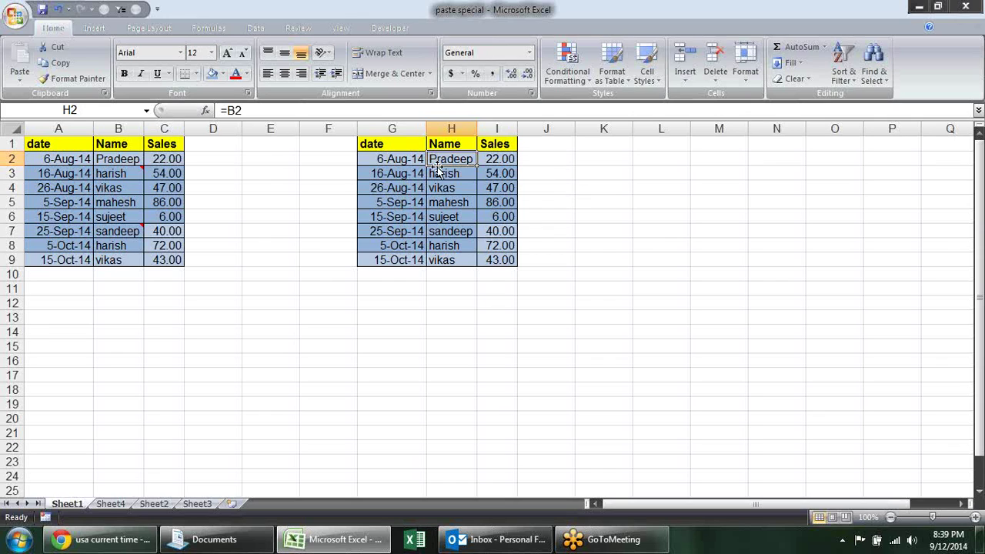
Select columns G:I and undo the linked paste so they are empty
left_click(415, 127)
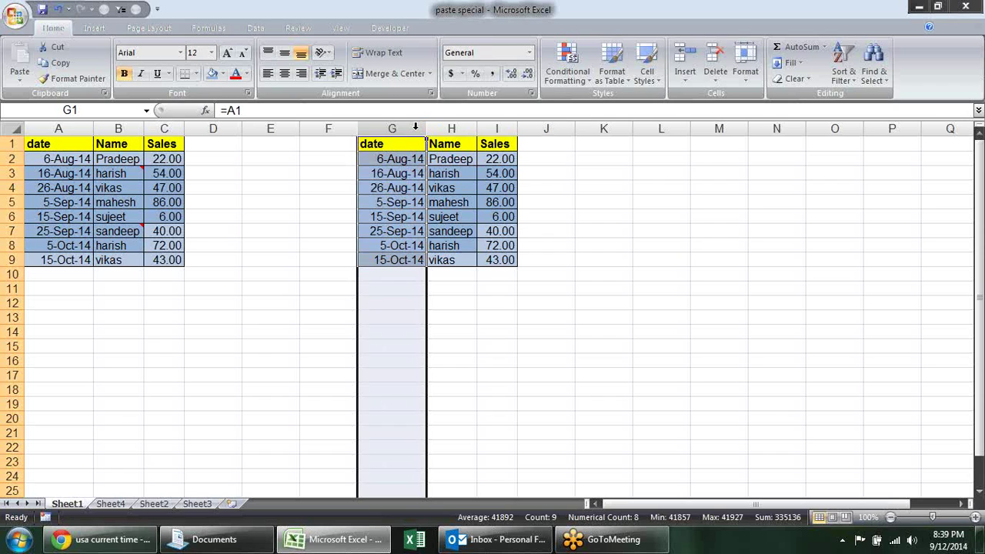
left_click_drag(422, 127, 504, 127)
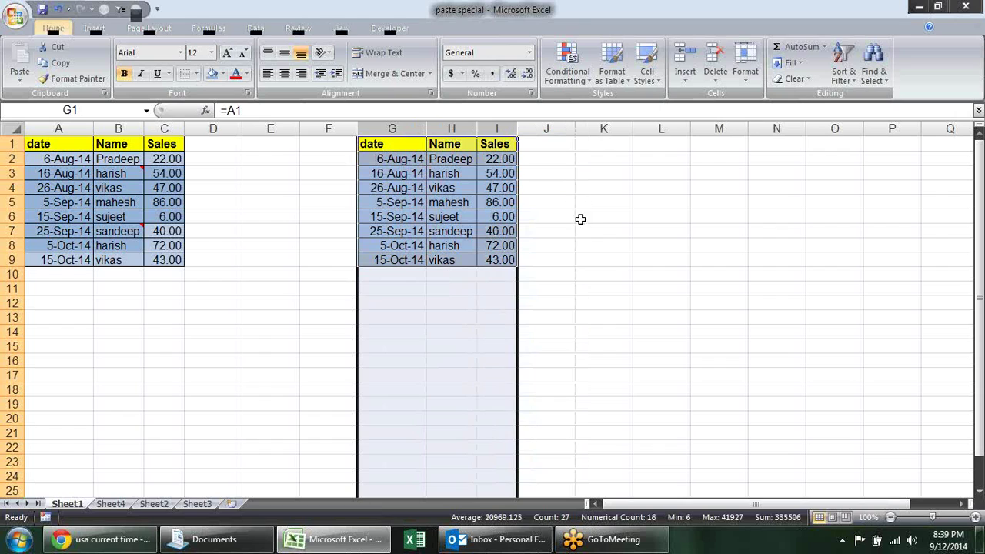
key("ctrl+z")
key("ctrl+z")
left_click(558, 245)
left_click(373, 156)
left_click(365, 144)
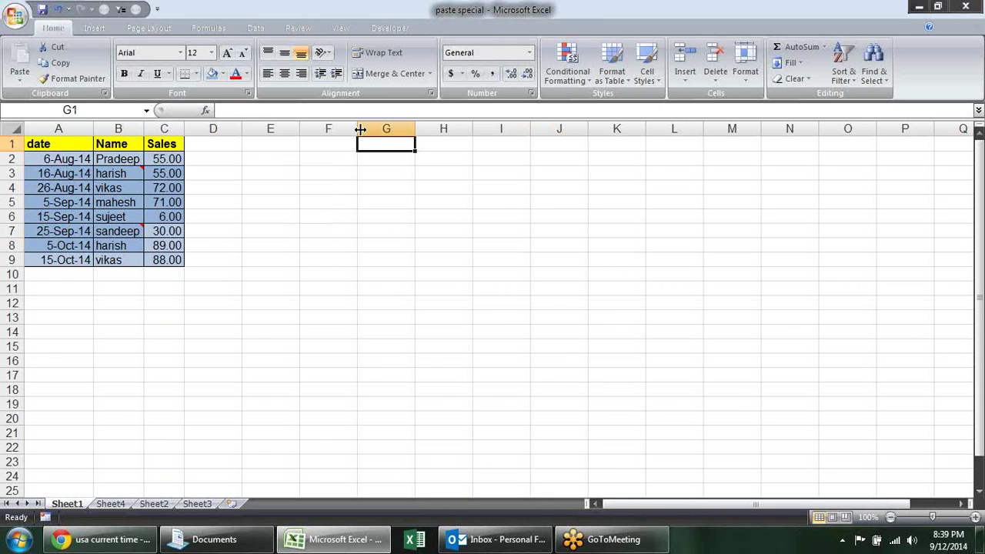
Widen column F and browse the Developer, Data and View ribbon tabs
mouse_move(360, 126)
left_mouse_down()
mouse_move(391, 136)
mouse_move(387, 125)
mouse_move(357, 144)
left_mouse_up()
left_click_drag(309, 271, 430, 345)
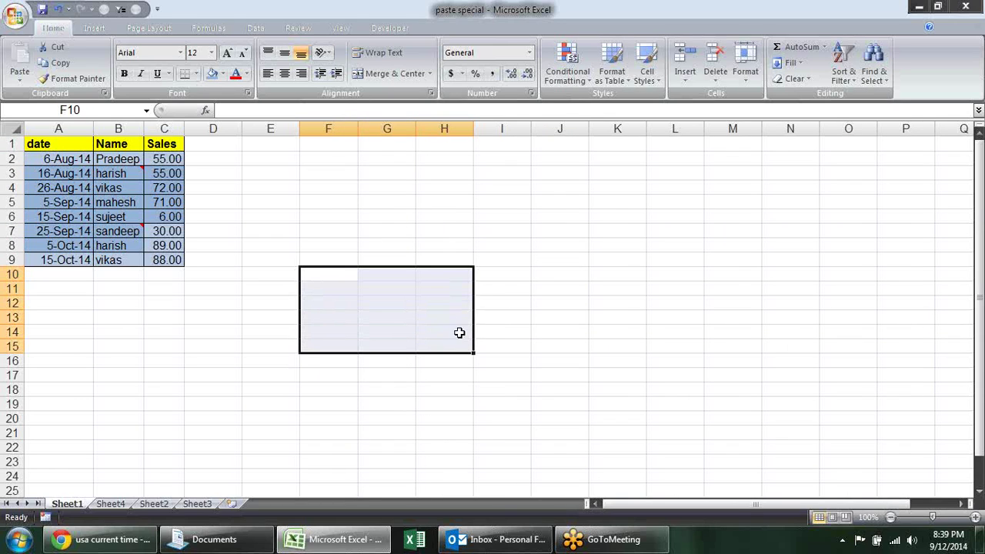
left_click(499, 319)
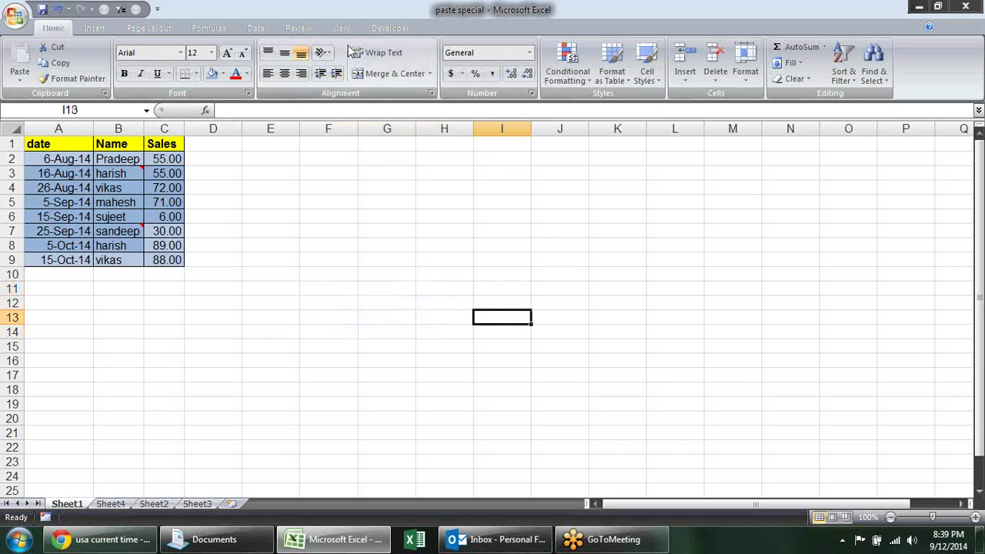
left_click(394, 31)
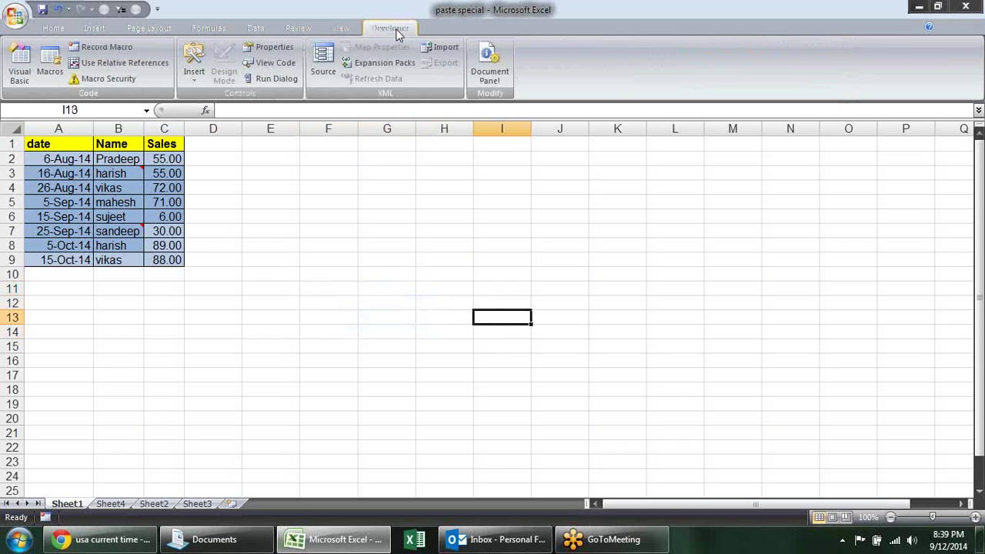
left_click(257, 28)
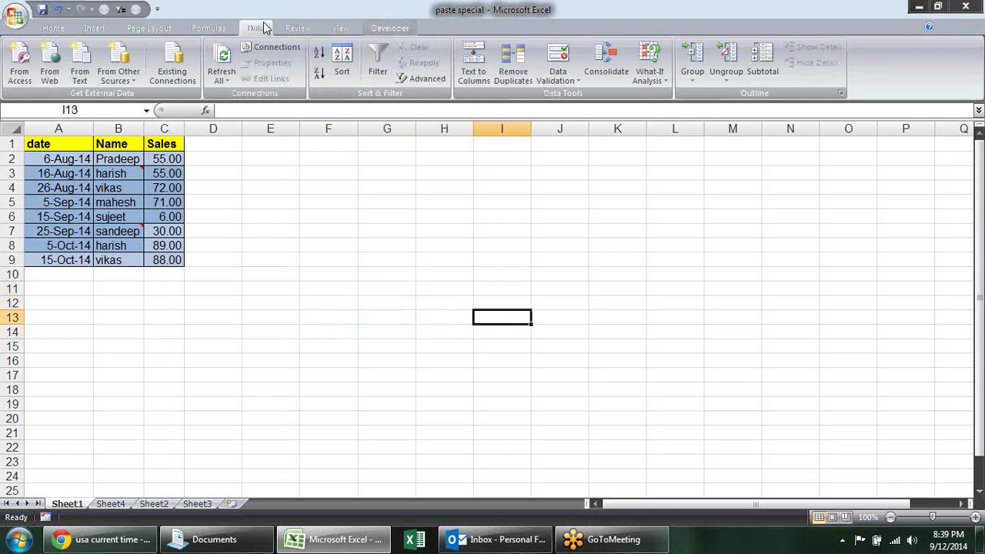
left_click(339, 176)
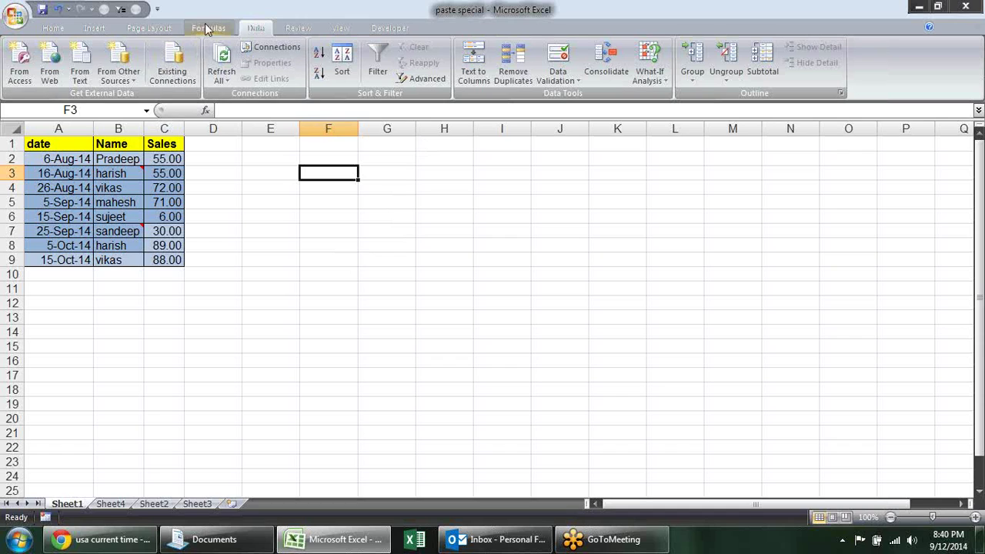
left_click(340, 28)
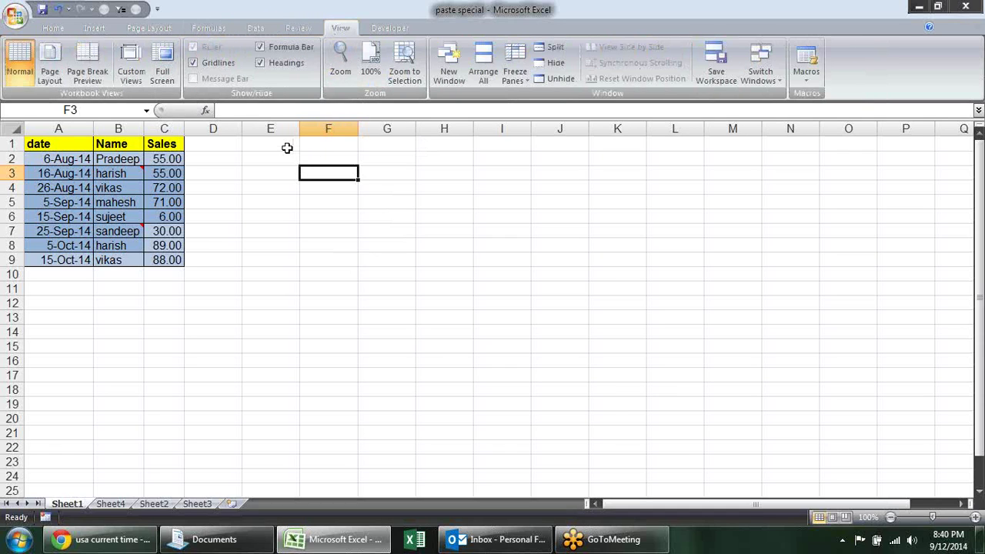
left_click_drag(219, 150, 301, 255)
left_click(355, 301)
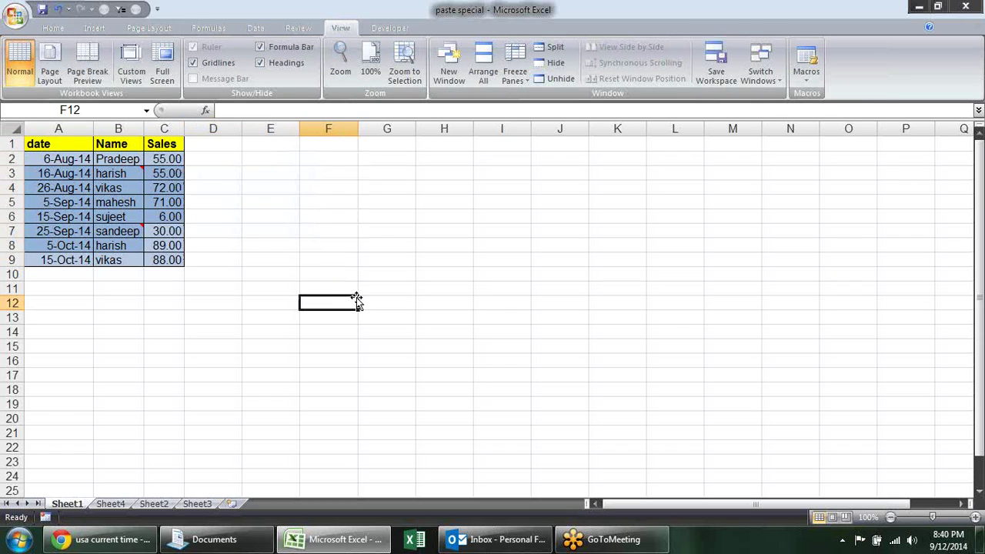
left_click_drag(57, 139, 167, 269)
Fill F1:G6 with yellow and merge it into one block
left_click_drag(338, 144, 402, 216)
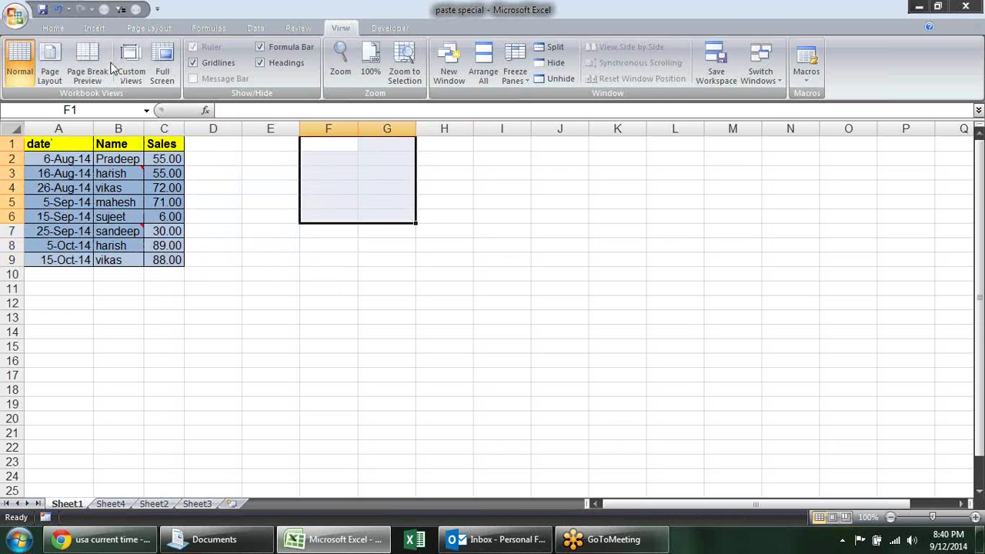
left_click(68, 29)
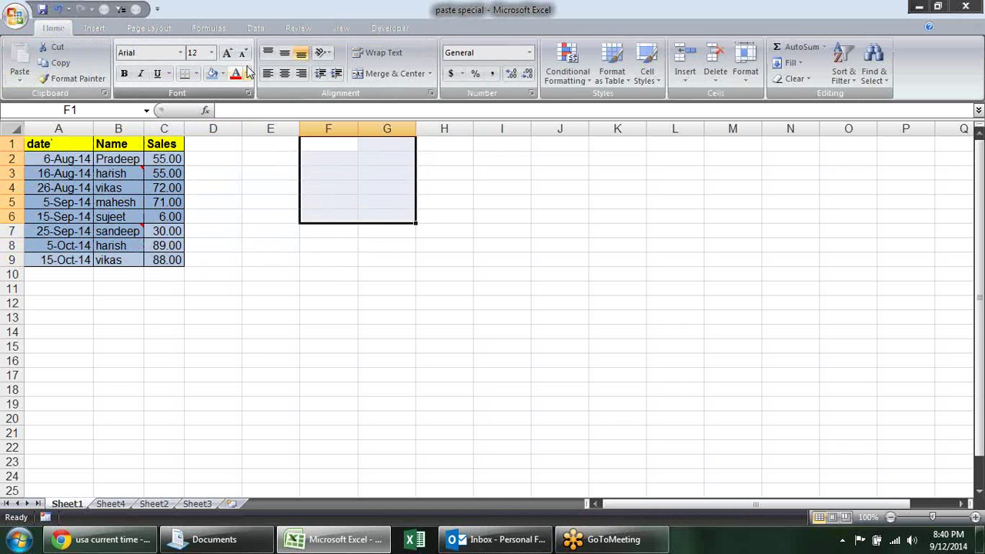
left_click(223, 74)
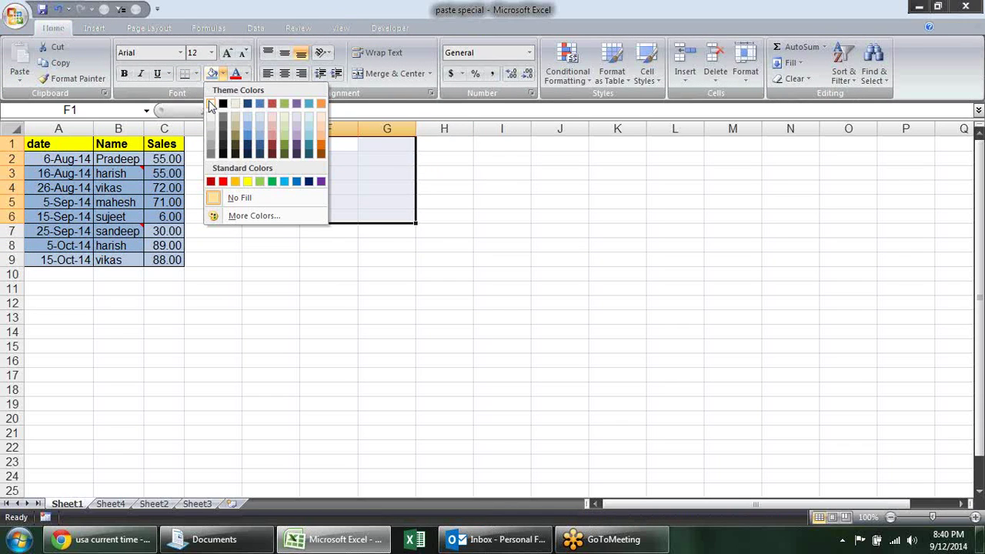
left_click(247, 181)
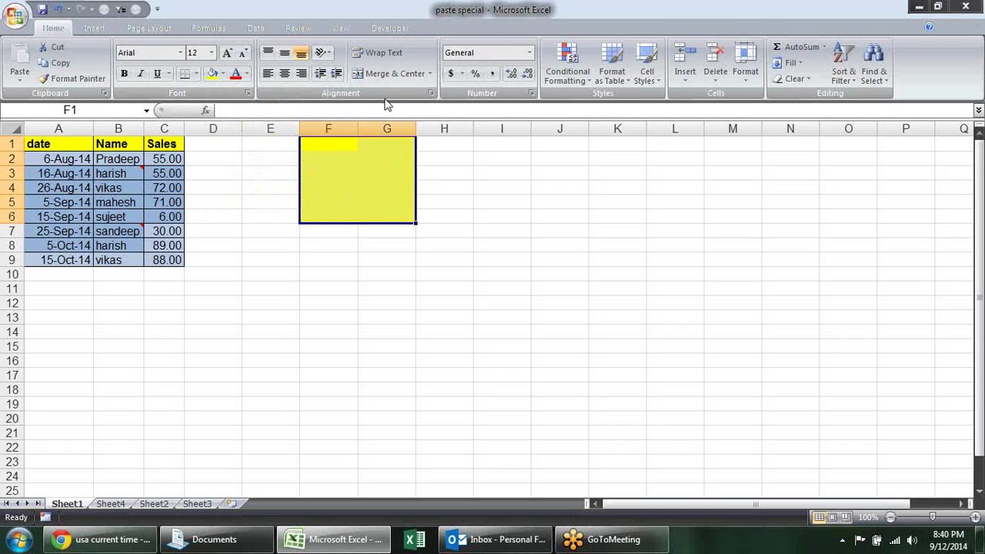
left_click(393, 74)
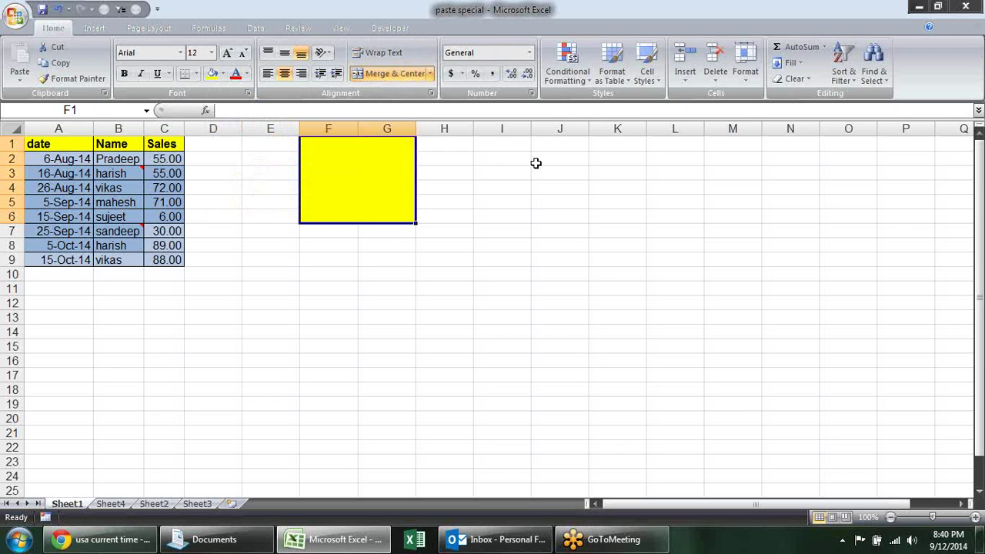
Reselect the merged block, then select the whole table A1:C9
left_click(217, 214)
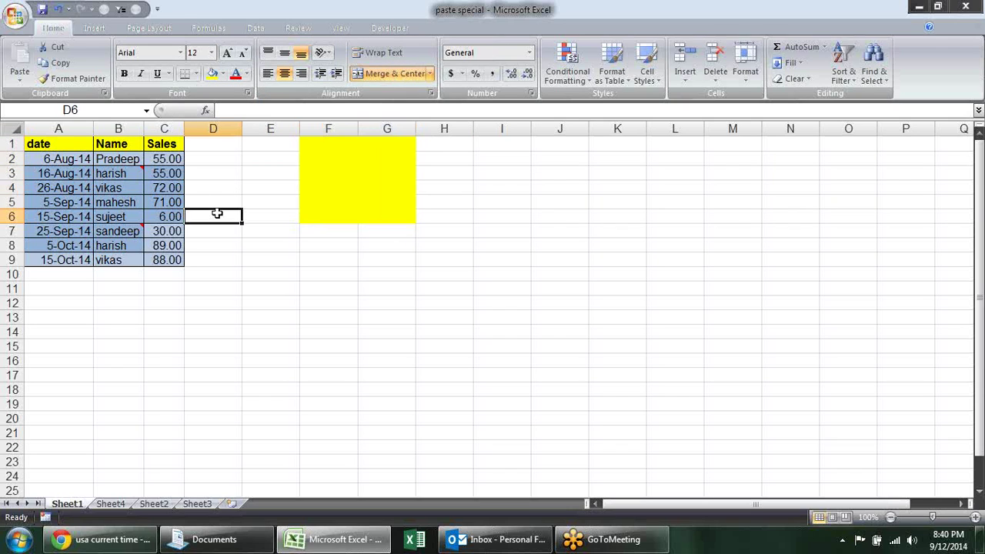
left_click(340, 196)
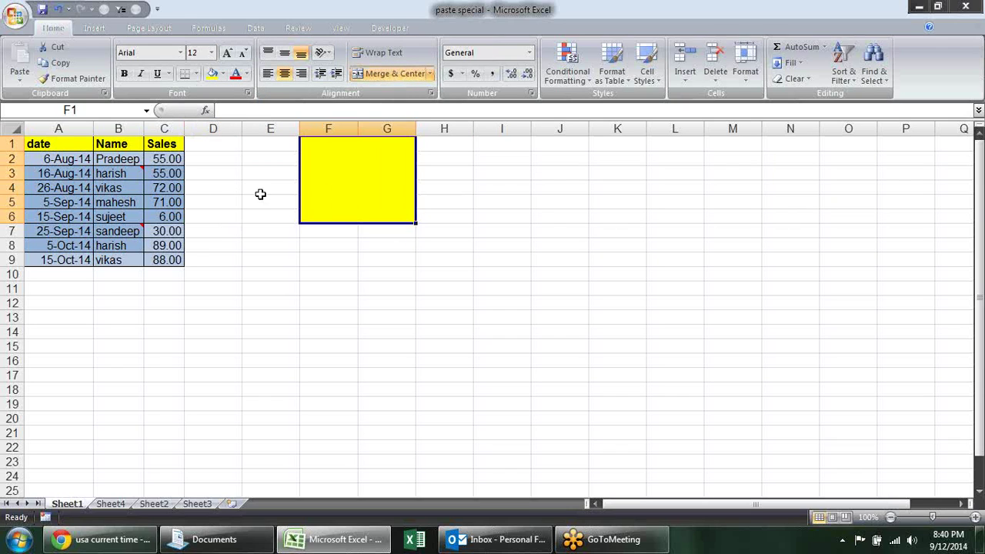
left_click(46, 144)
left_click_drag(143, 158, 149, 264)
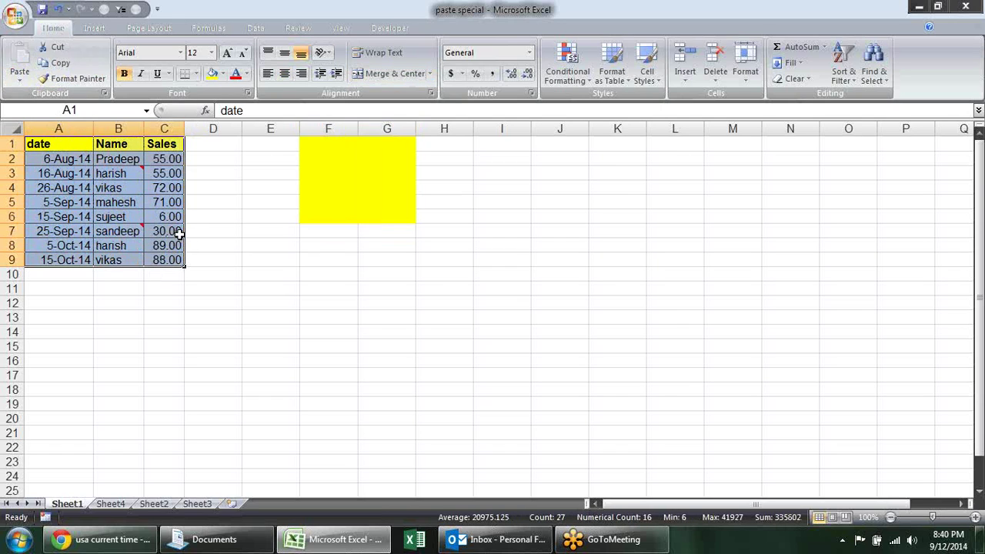
Copy A1:C9 and paste it with Paste > As Picture > Paste as Picture
key("ctrl+c")
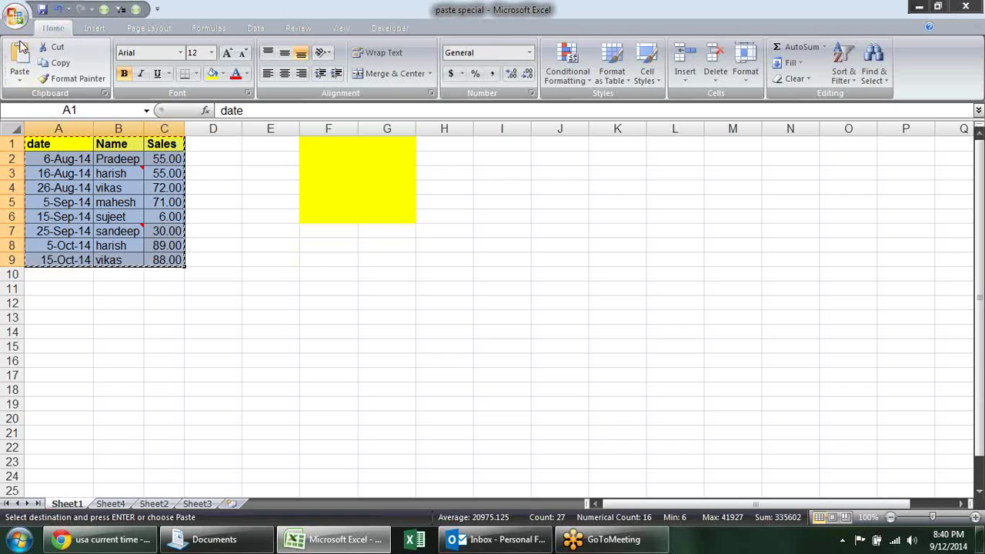
left_click(21, 82)
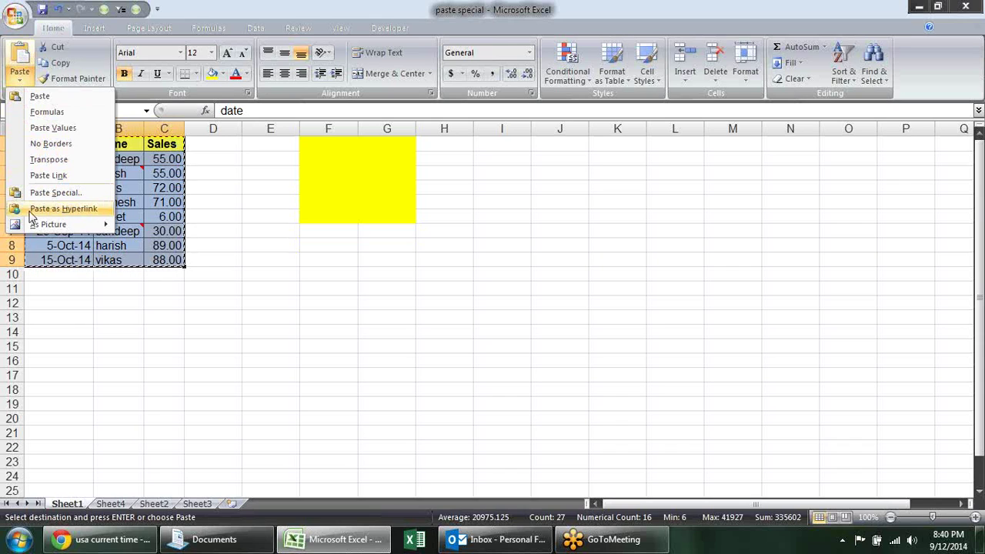
mouse_move(80, 224)
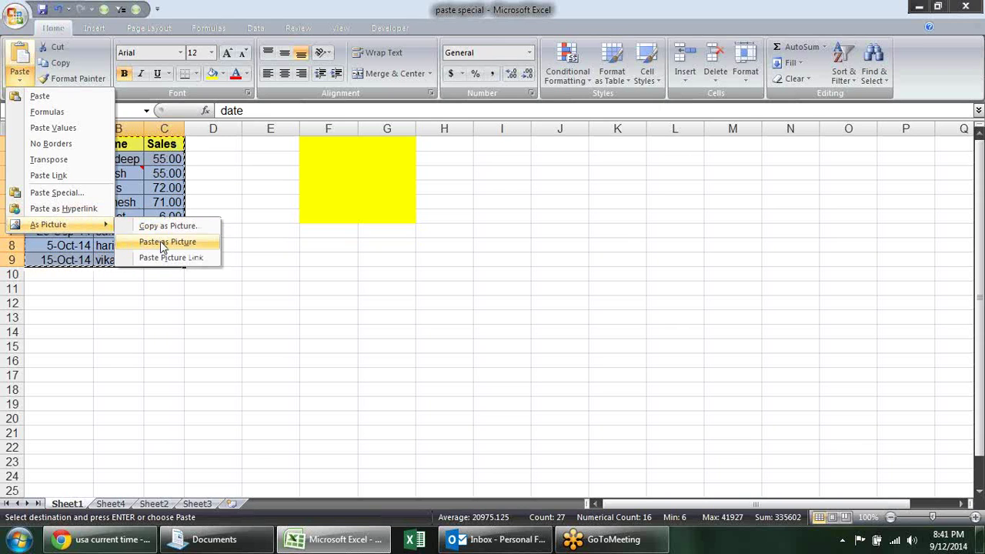
left_click(163, 243)
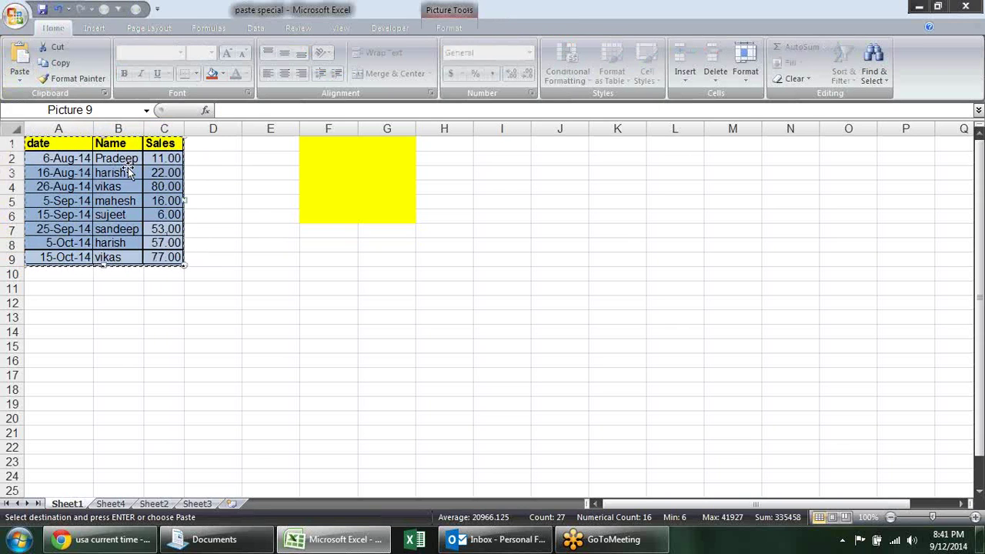
Move the table picture onto the yellow block at F1 and shrink it to roughly F1:H9
left_click_drag(129, 172, 404, 233)
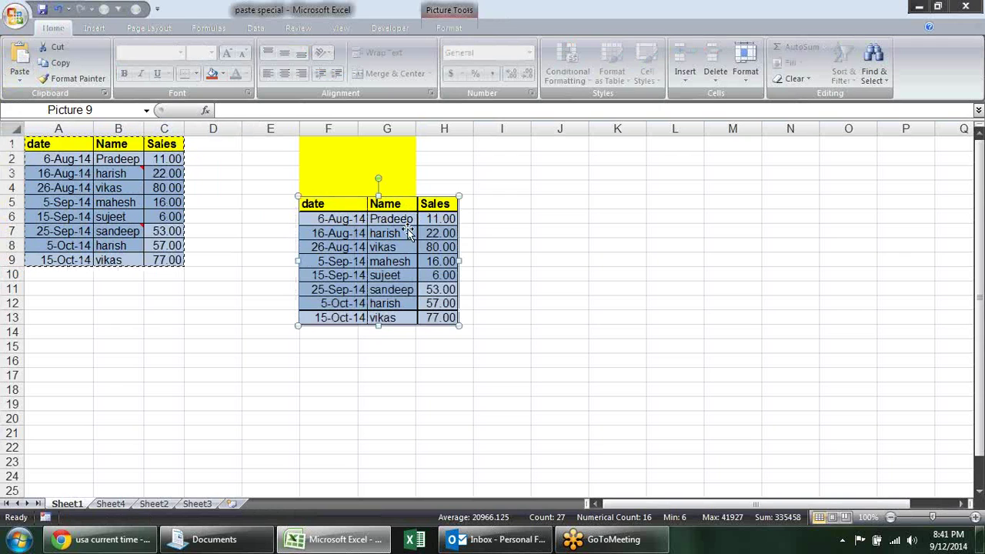
left_click_drag(385, 277, 387, 221)
left_click_drag(462, 264, 438, 248)
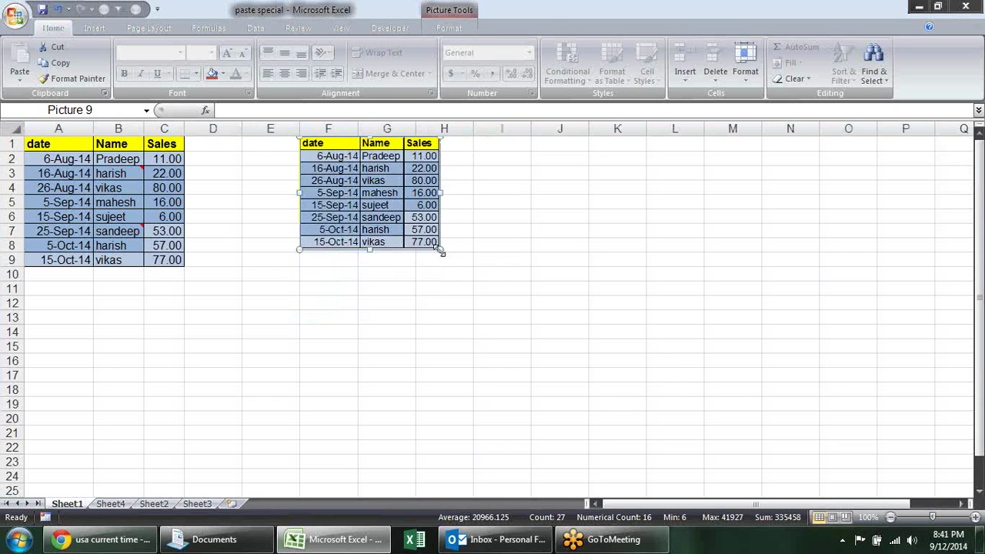
left_click(492, 248)
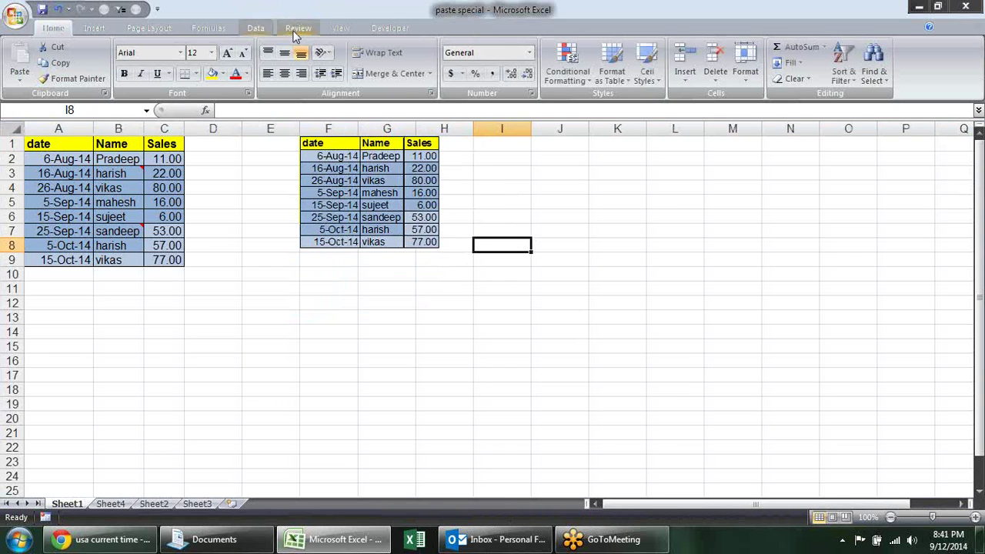
Turn off sheet gridlines from the View tab
left_click(264, 30)
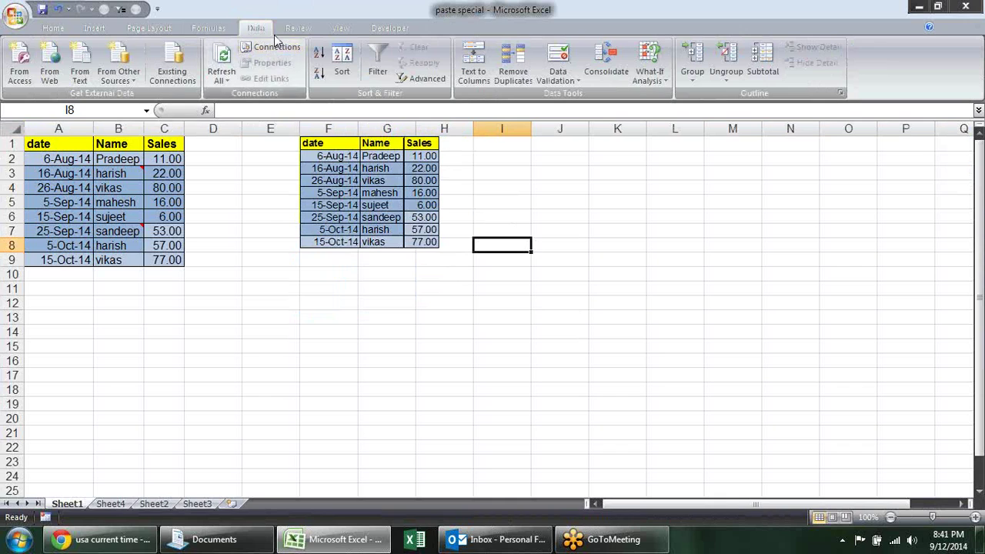
left_click(336, 29)
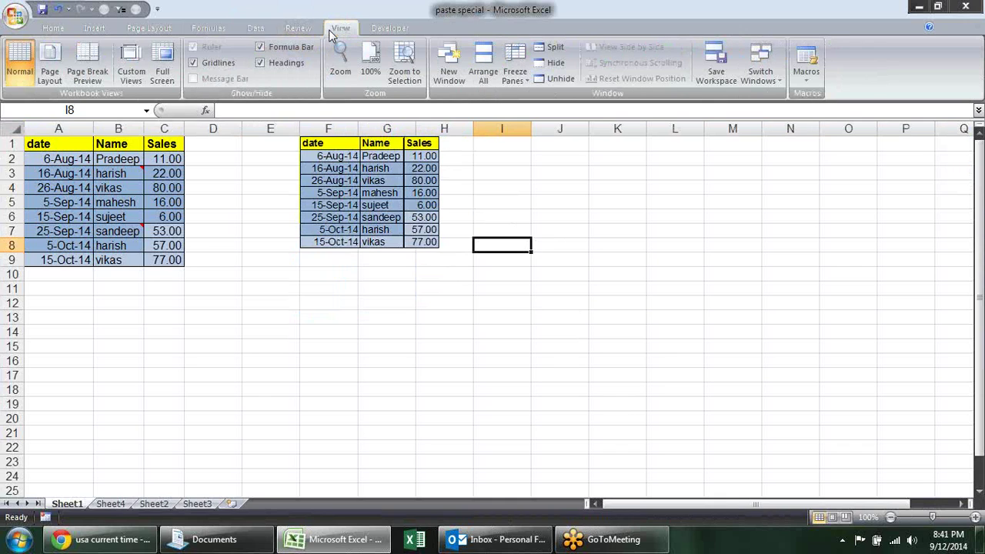
left_click(204, 65)
left_click(503, 374)
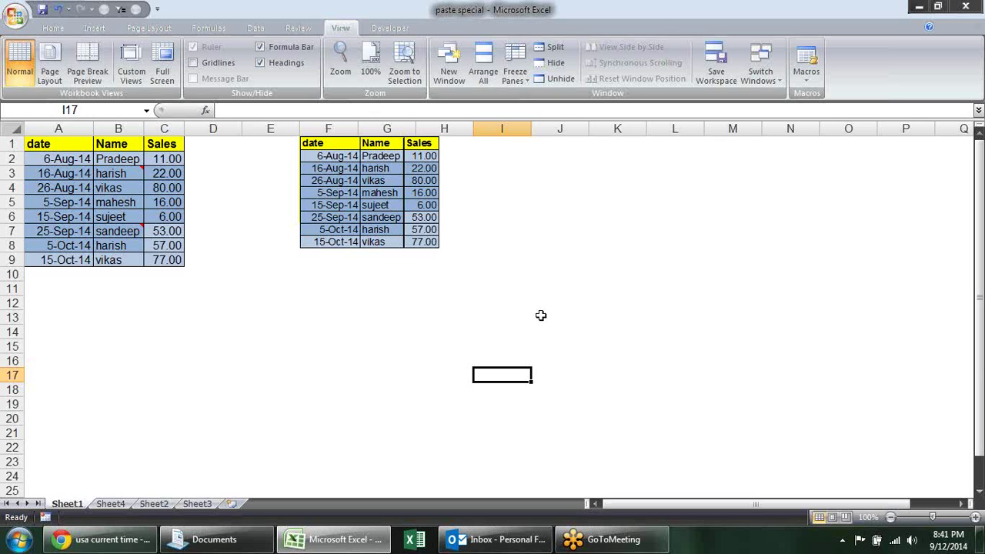
Change B2's name to sandeep, then delete the static table picture
left_click(117, 157)
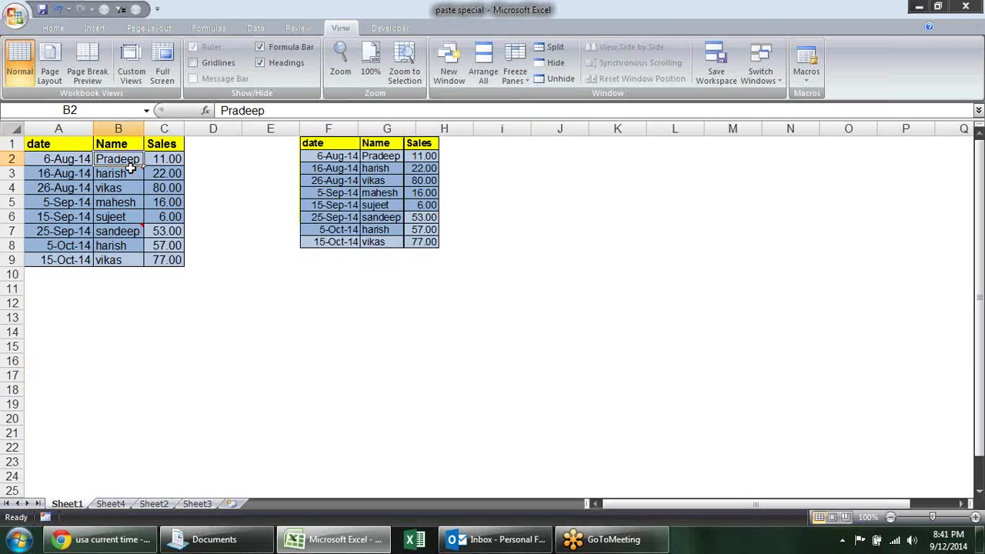
type("sand")
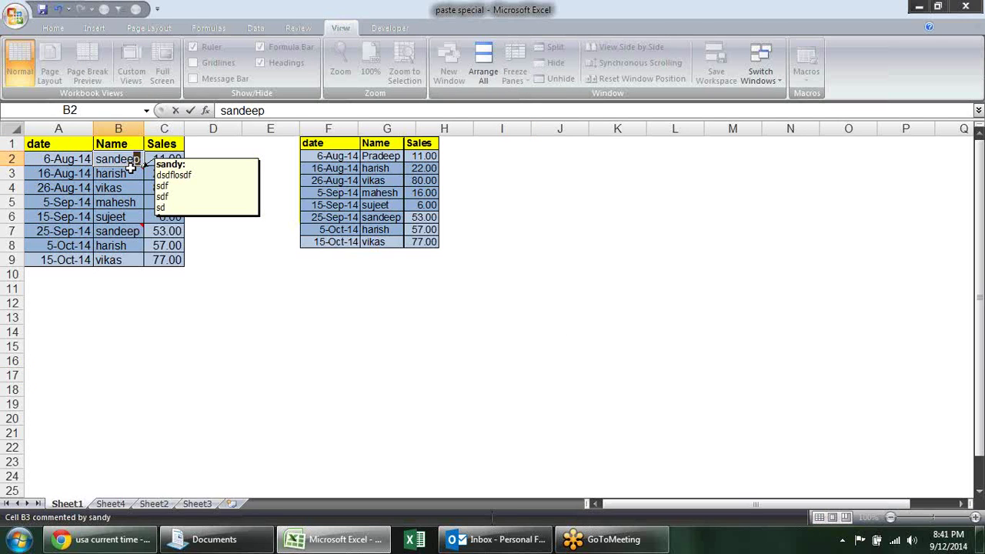
key("Return")
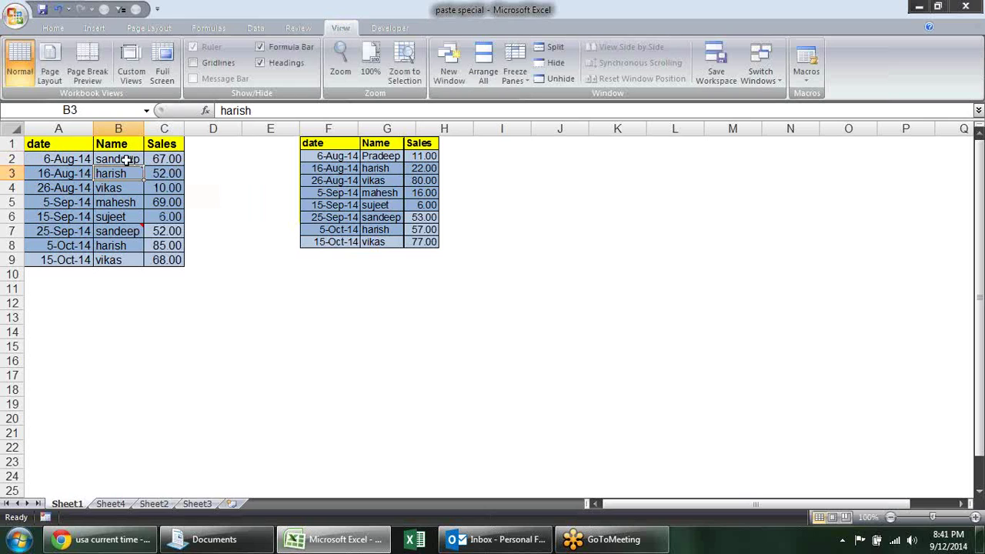
left_click(380, 164)
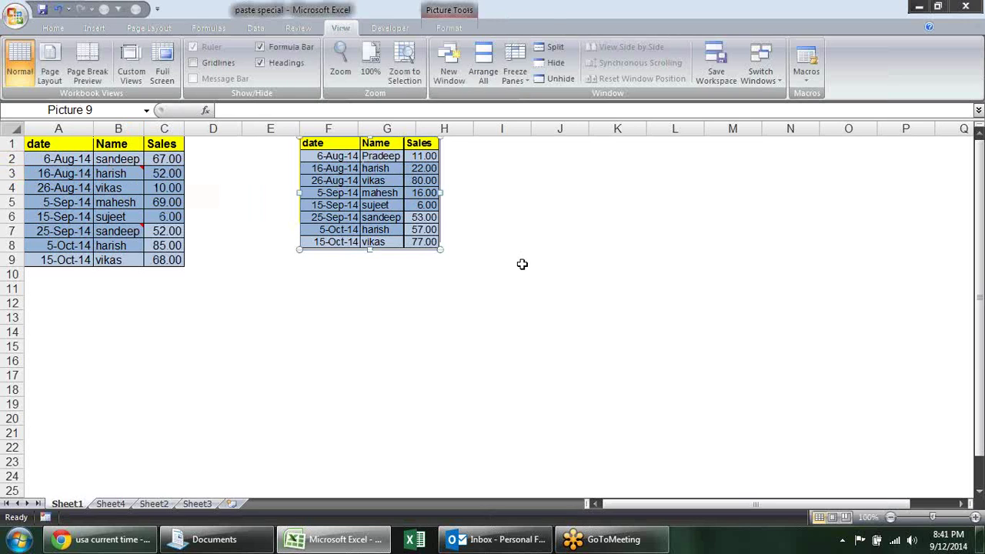
key("Delete")
Copy the table A1:C9 and paste it as a linked picture
left_click(52, 143)
left_click_drag(52, 144, 179, 259)
key("ctrl+c")
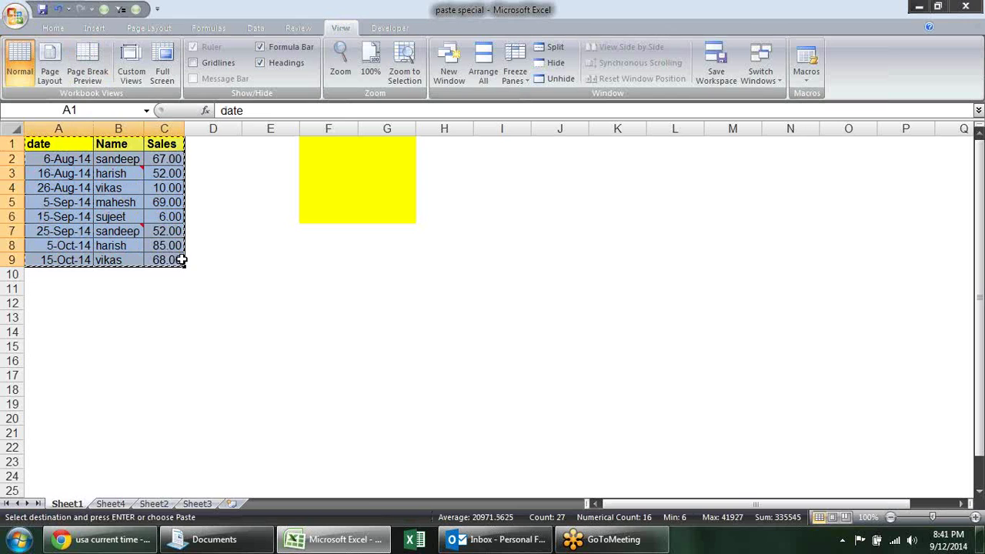
left_click(53, 28)
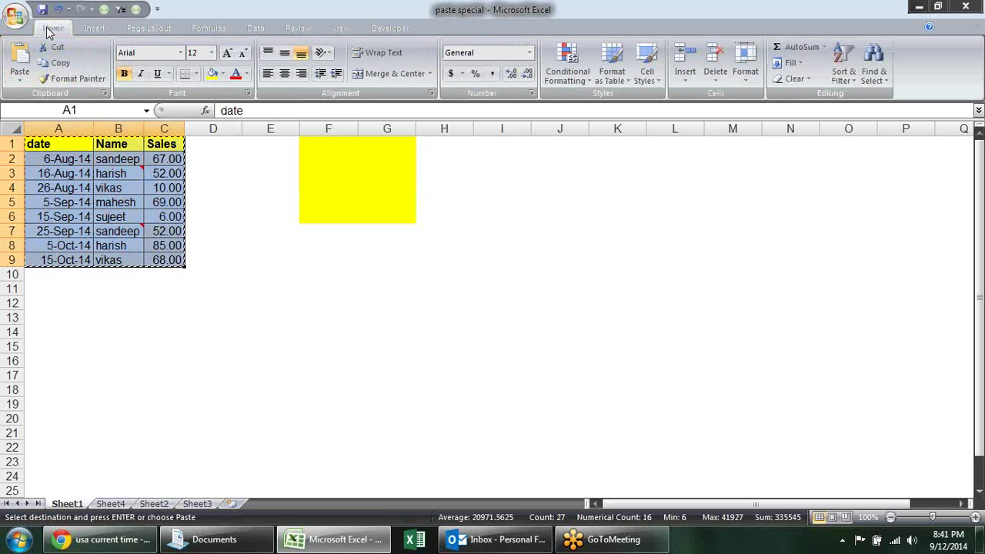
left_click(20, 77)
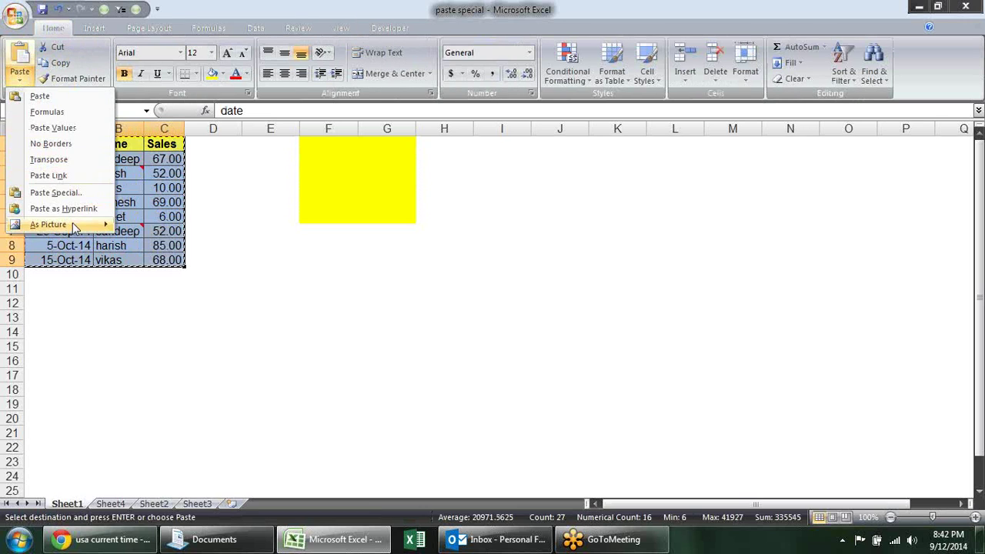
mouse_move(81, 226)
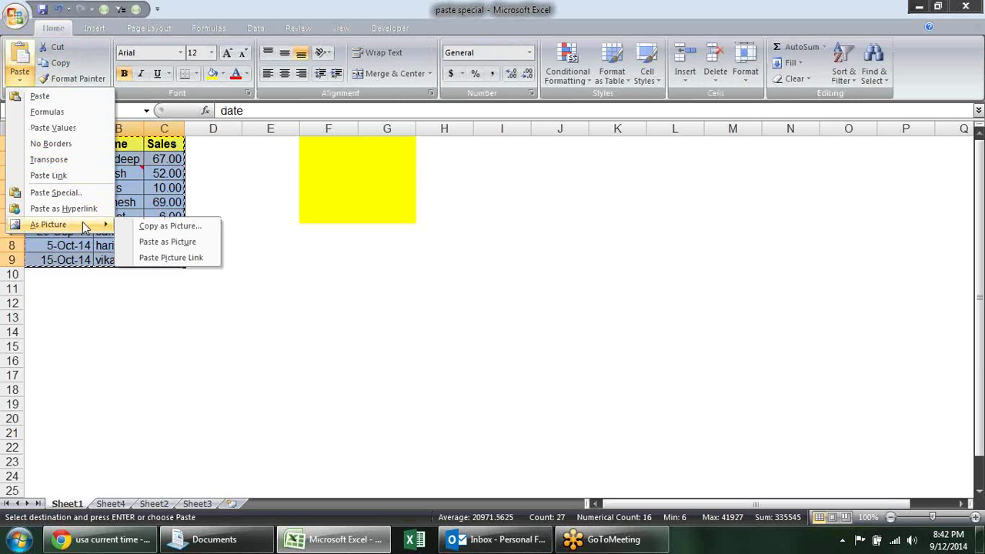
left_click(179, 263)
Move the linked picture onto F1 and shrink it to cover columns F to H
left_click_drag(374, 190, 375, 167)
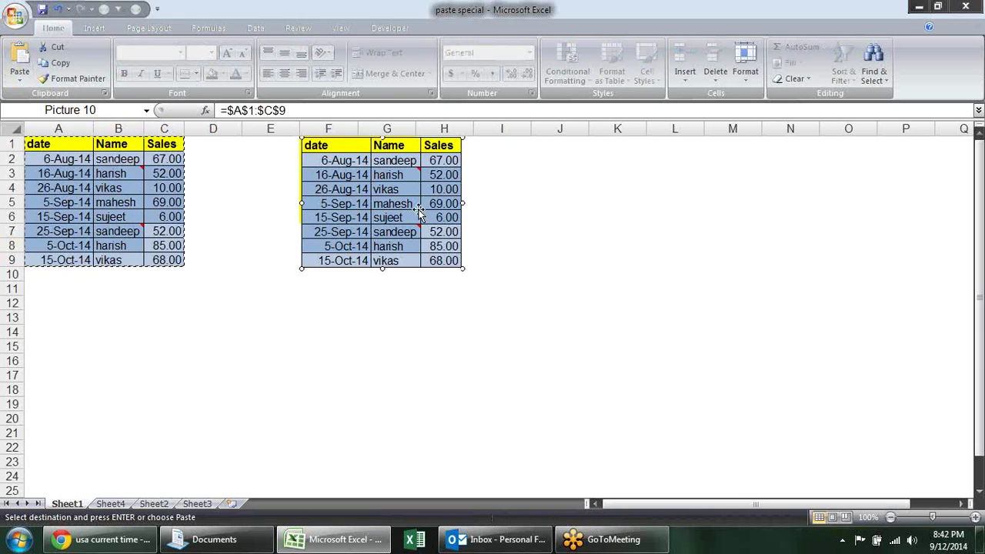
left_click_drag(462, 265, 440, 241)
key("Escape")
left_click(450, 333)
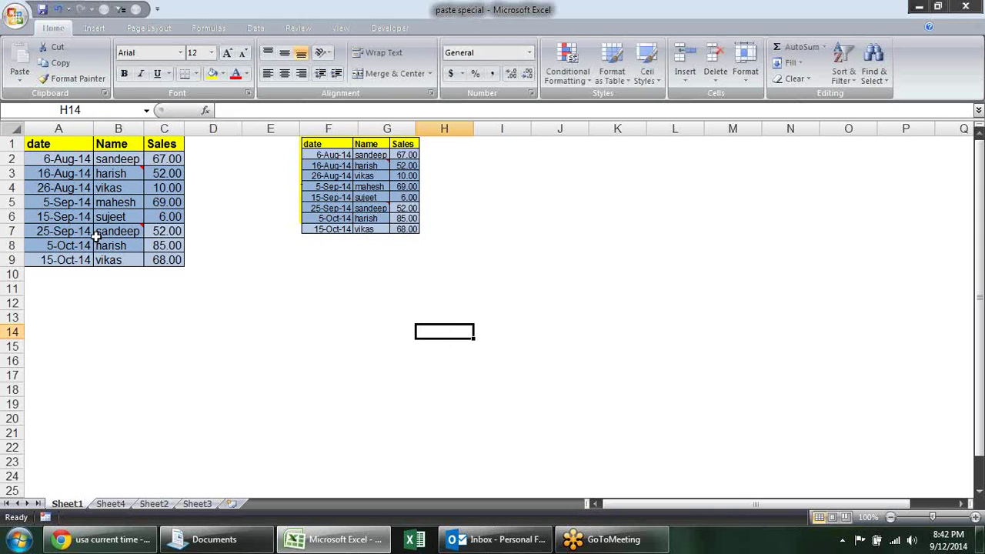
Fill the range A3:B7 with orange
left_click(84, 177)
left_click_drag(84, 177, 127, 229)
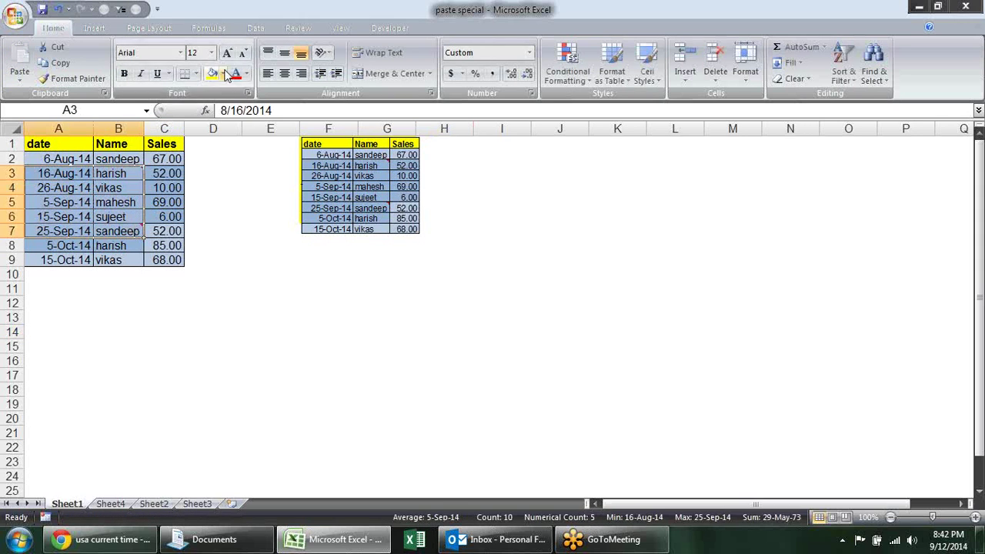
left_click(222, 73)
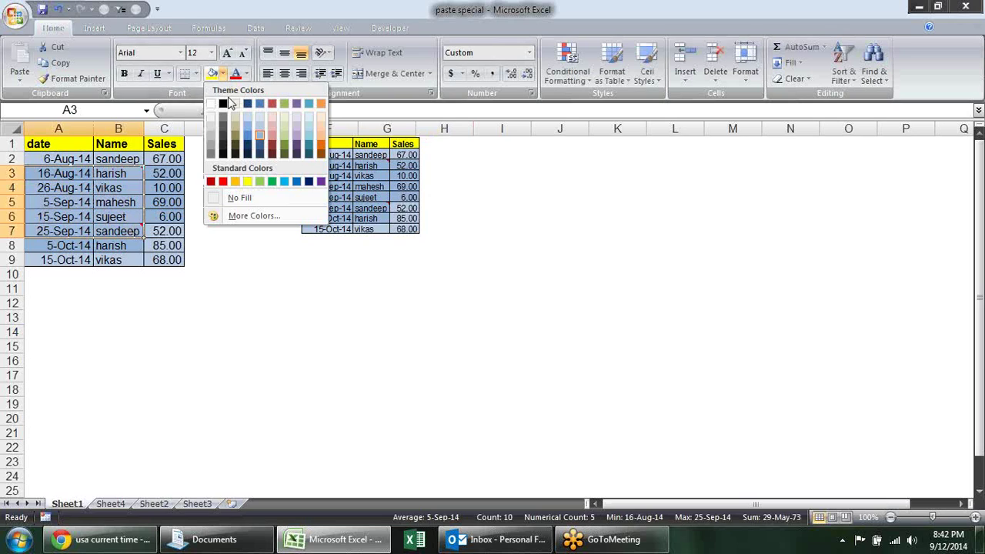
left_click(318, 146)
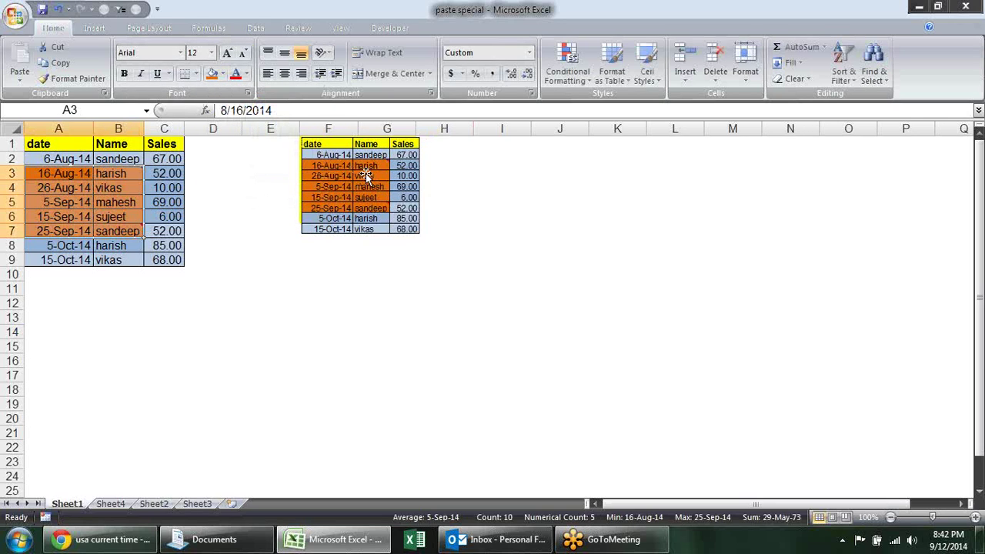
Enlarge the linked picture so it spans F1:J15
left_click(398, 285)
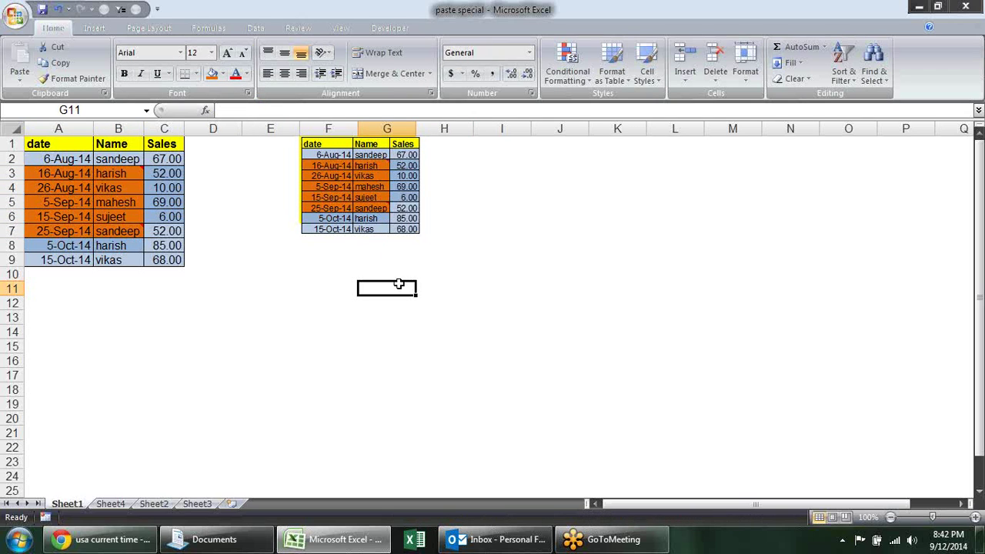
left_click(385, 199)
left_click_drag(420, 233, 520, 358)
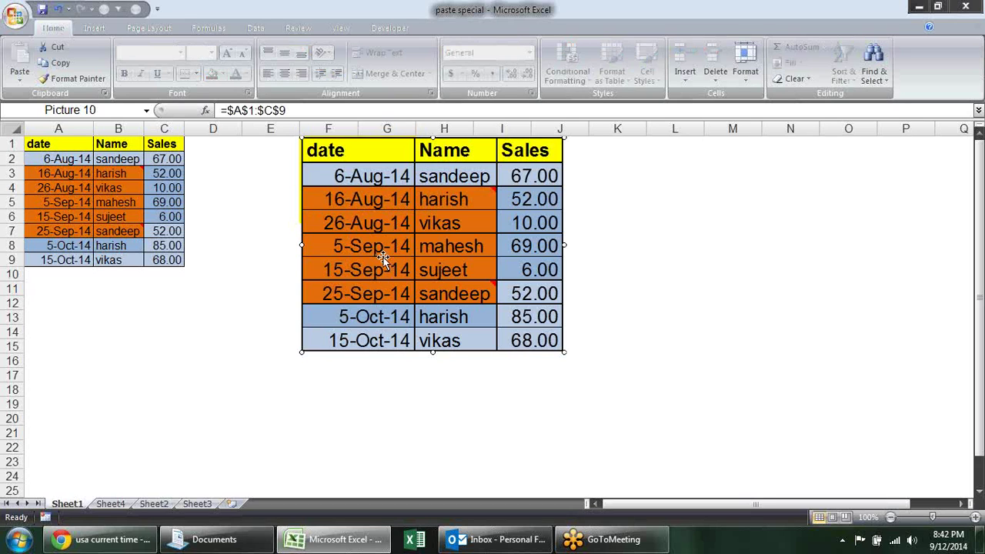
Recolour the range A3:B7 with a blue fill
left_click(245, 231)
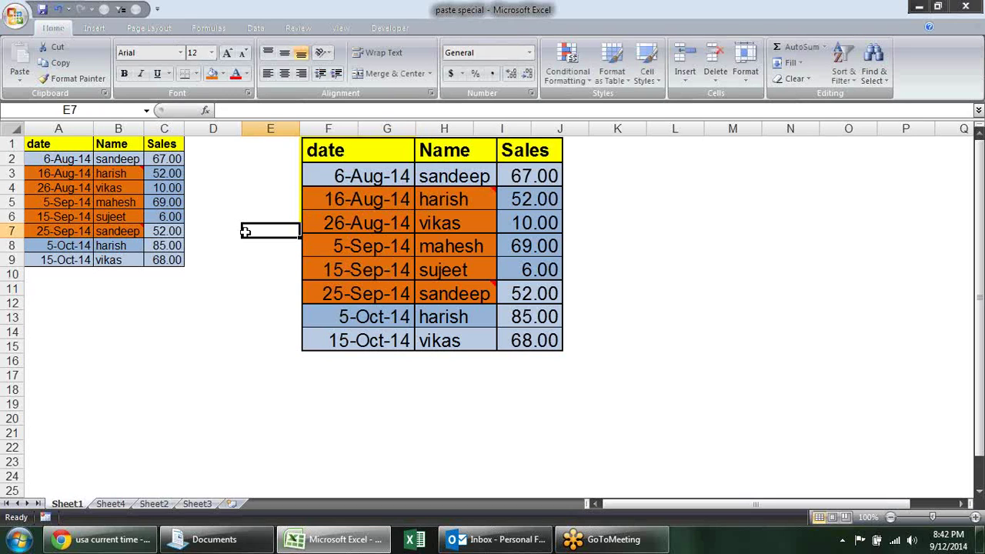
left_click_drag(38, 174, 133, 231)
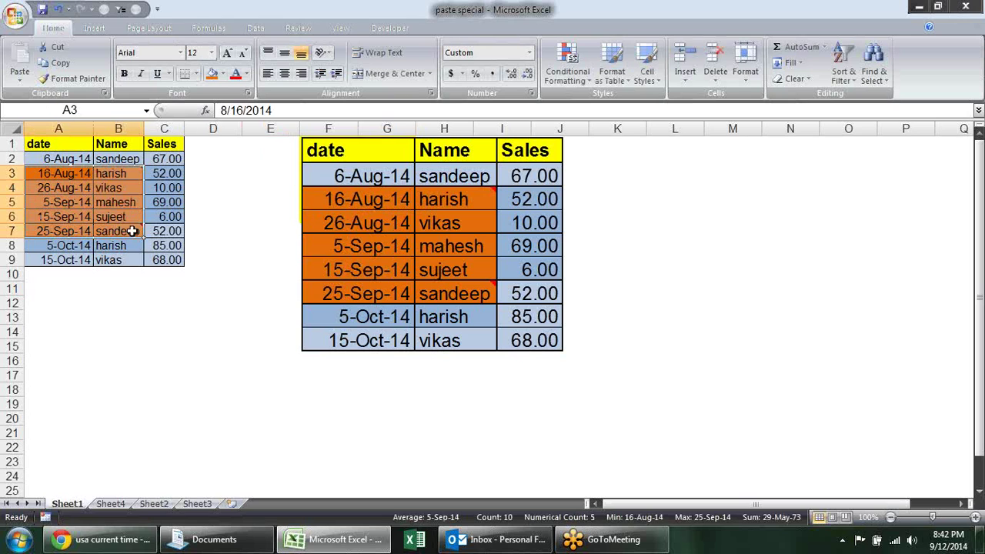
left_click(222, 73)
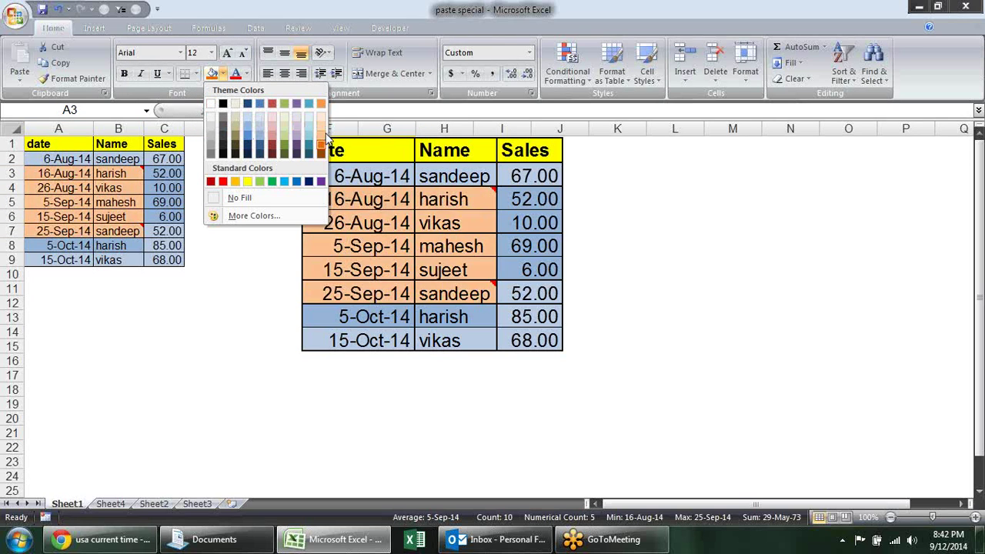
left_click(283, 185)
Restore the original name in B2, then select the linked picture
left_click(125, 158)
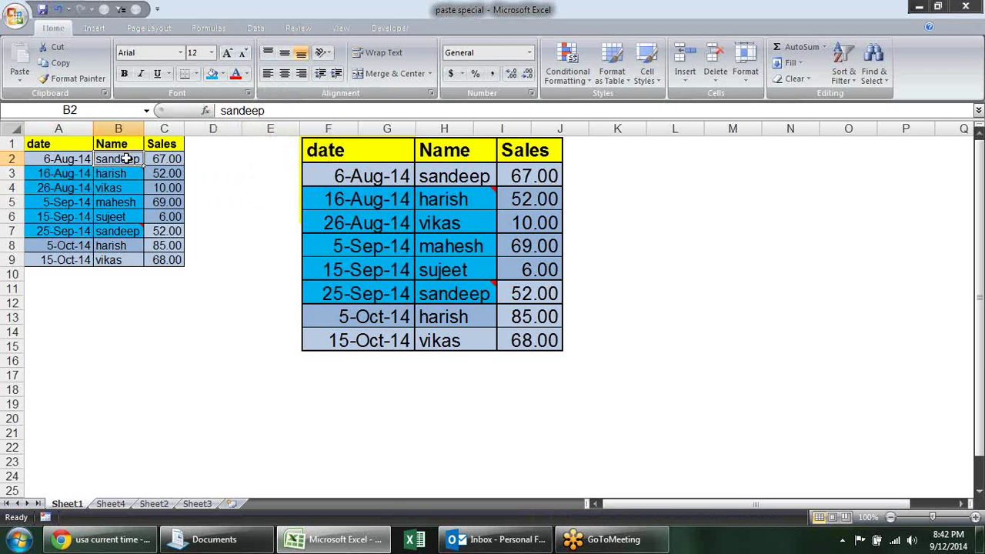
type("Pradeep")
key("Return")
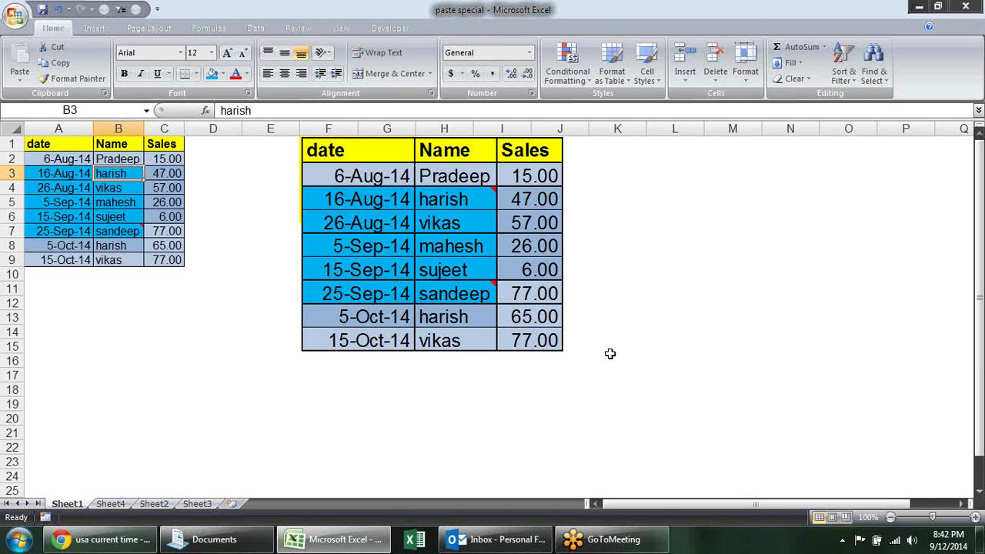
left_click(500, 323)
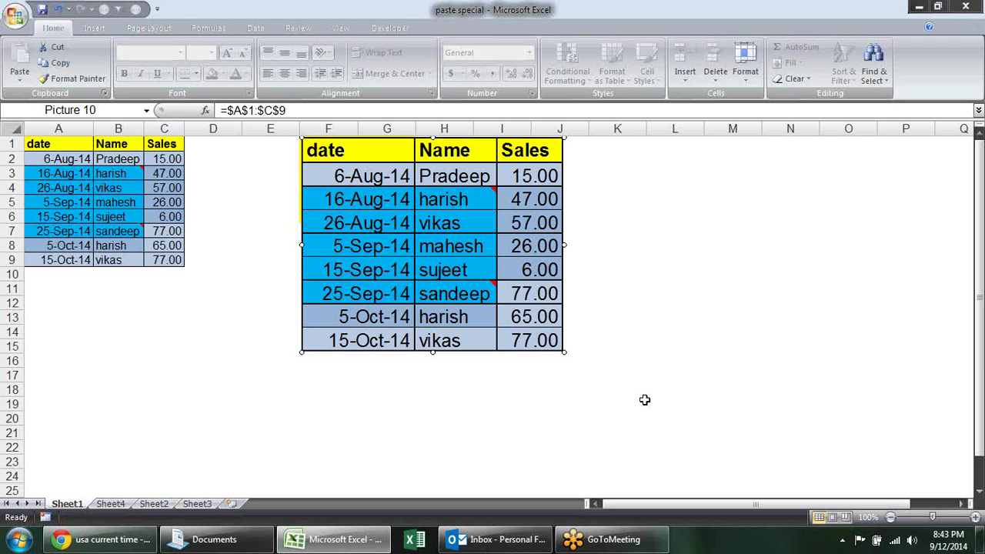
key("Delete")
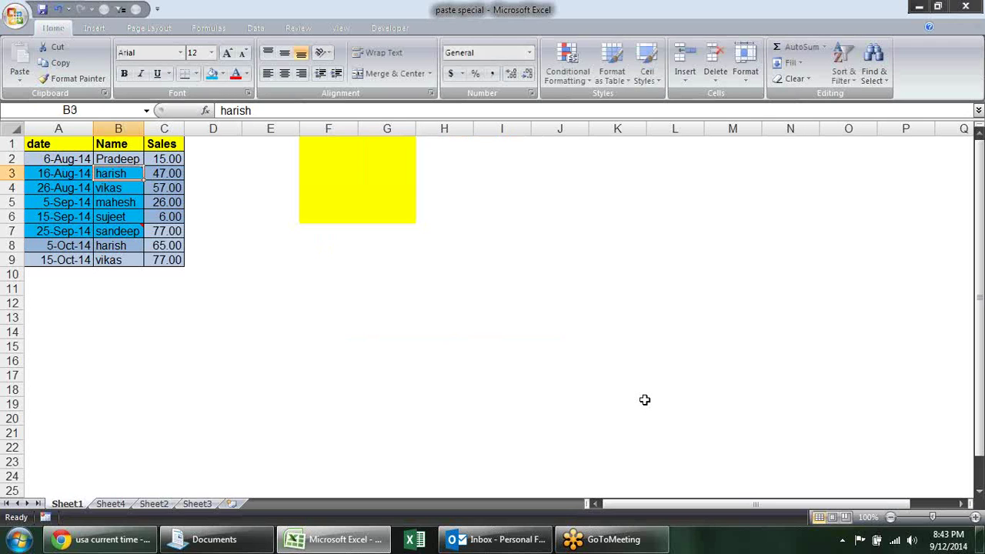
left_click(328, 220)
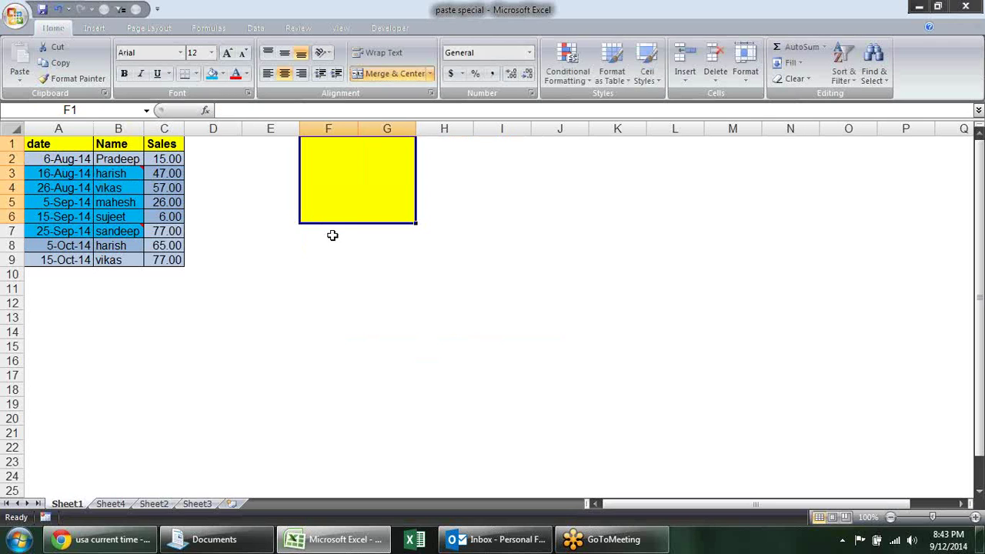